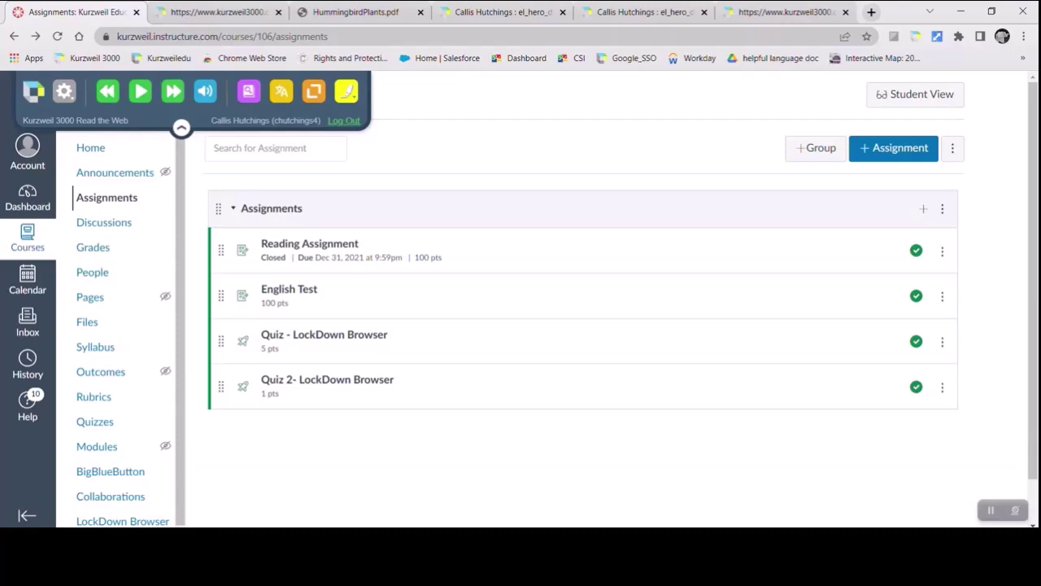
Browse the available reading voices in the reading options without changing the voice
left_click(65, 93)
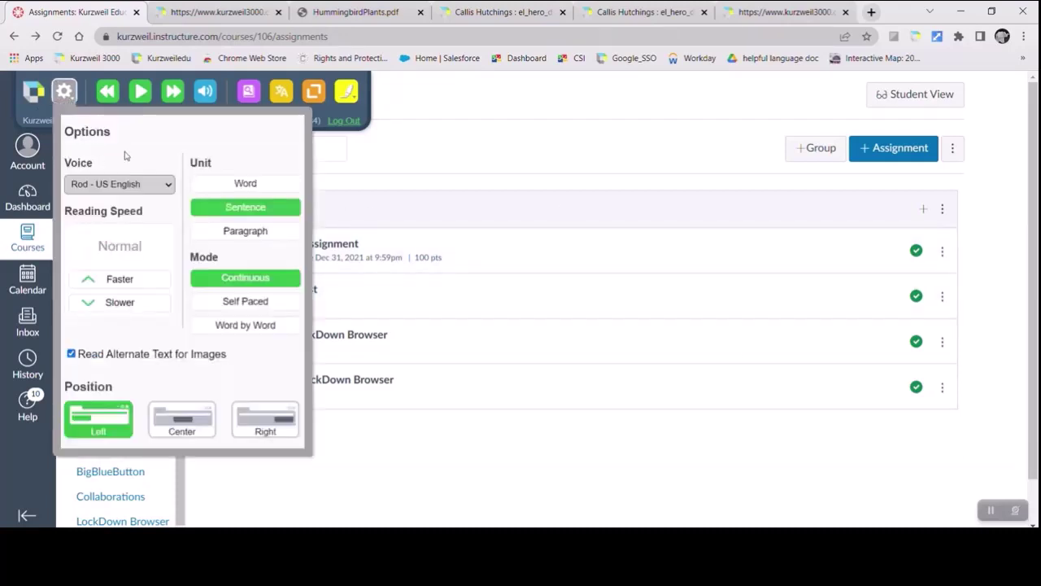
left_click(164, 185)
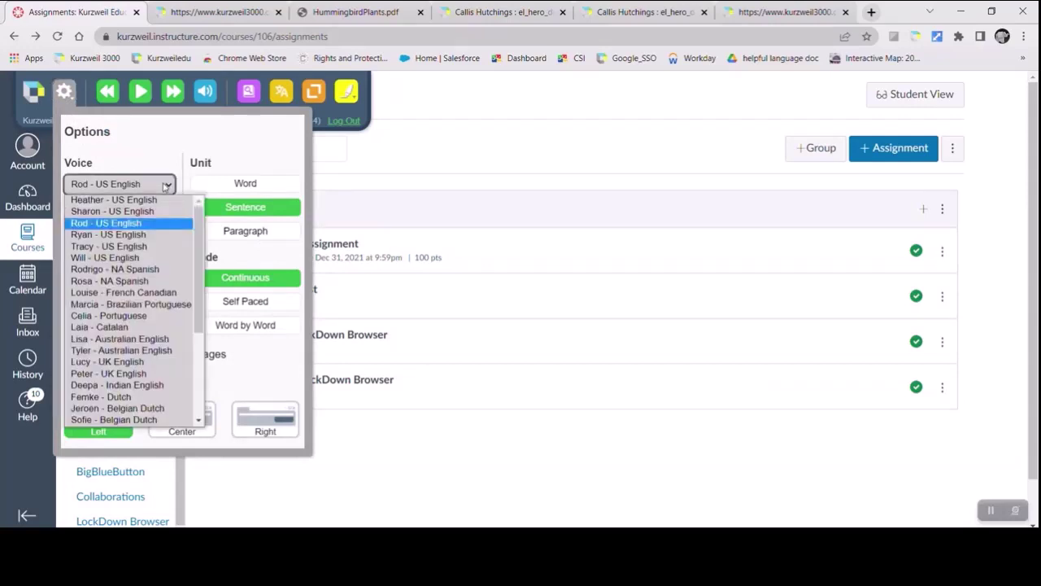
scroll(163, 257, "down", 3)
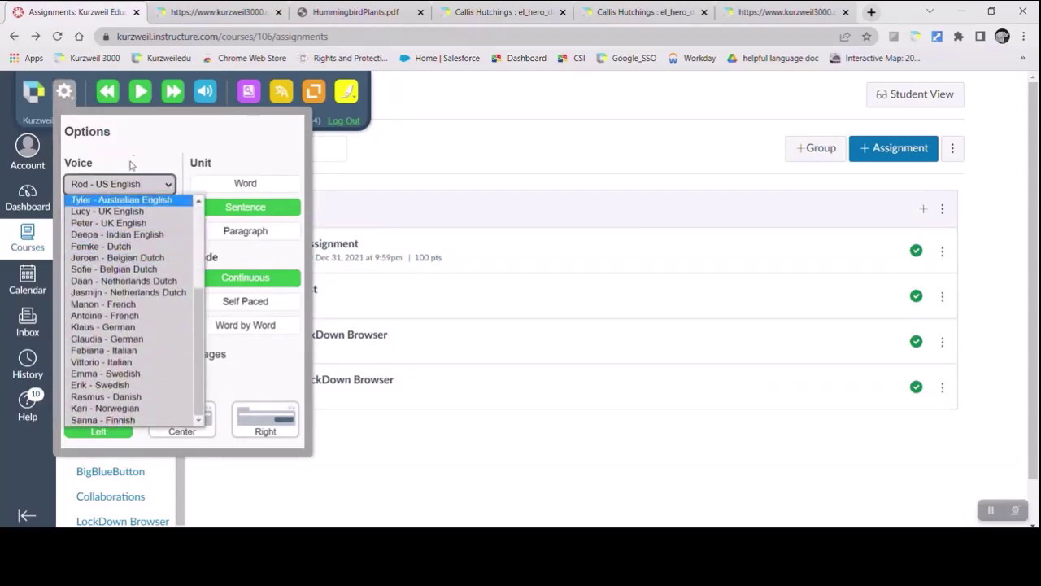
left_click(149, 147)
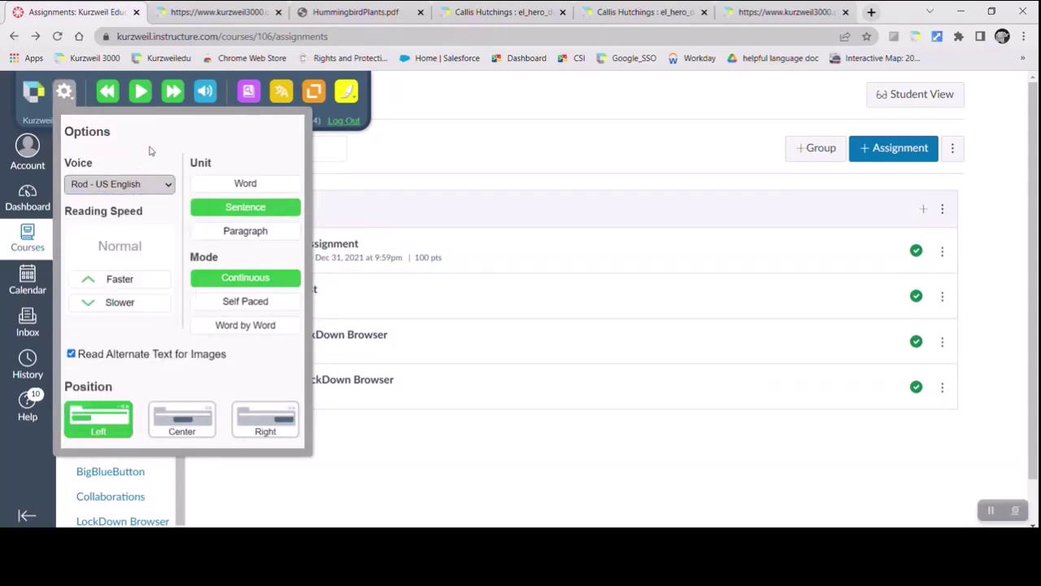
left_click(249, 310)
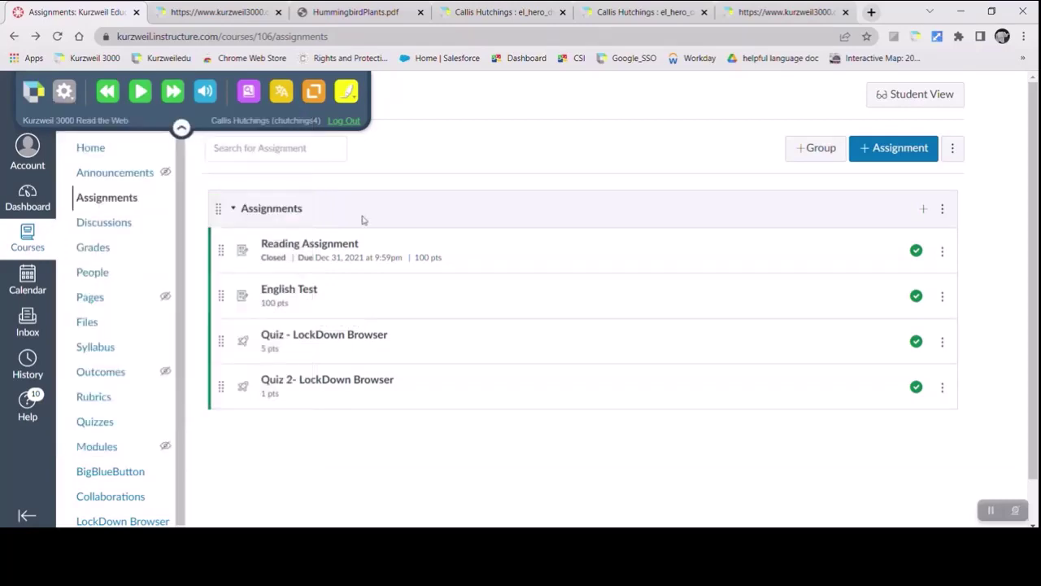
Open the Reading Assignment and play its first sentence aloud, then pause
left_click(313, 244)
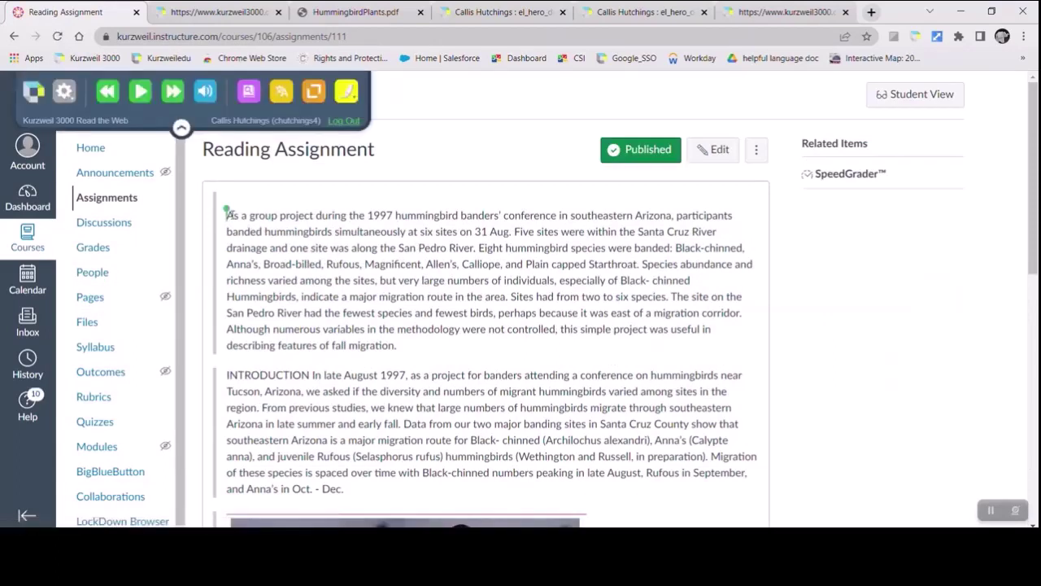
left_click(138, 96)
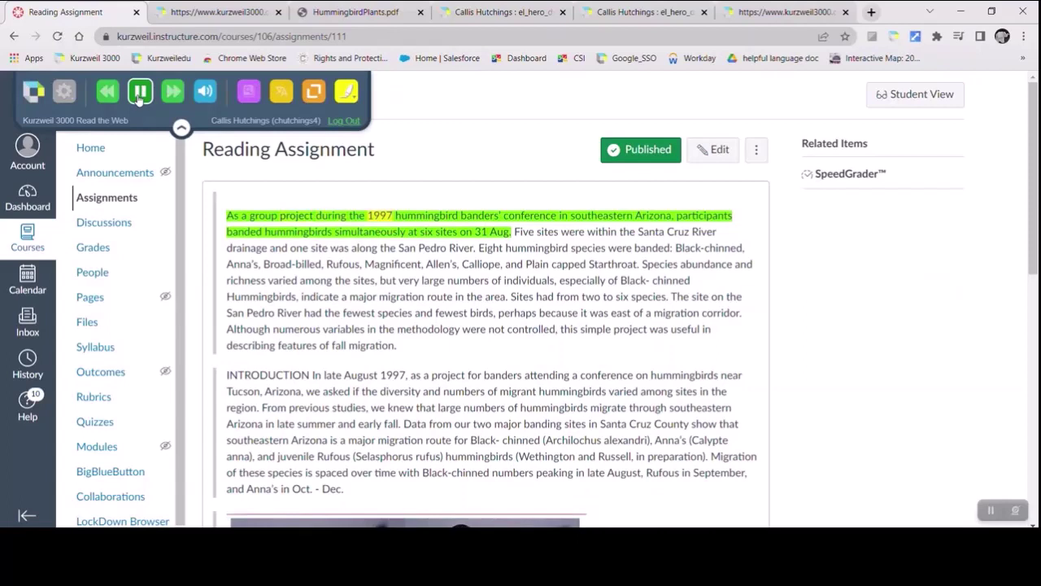
left_click(139, 96)
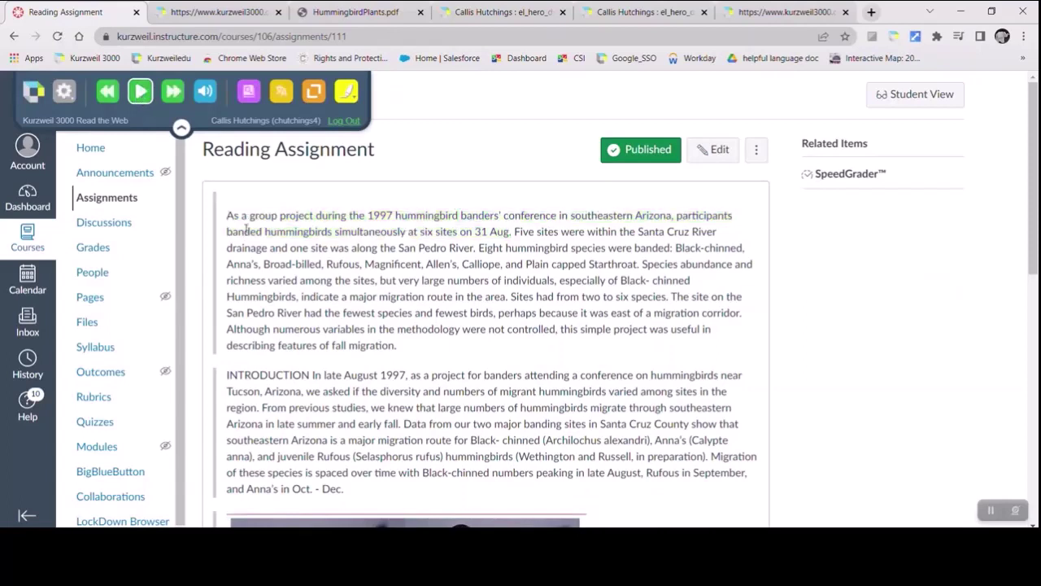
Look up hummingbird in the dictionary and view the list of available dictionaries
left_click(249, 94)
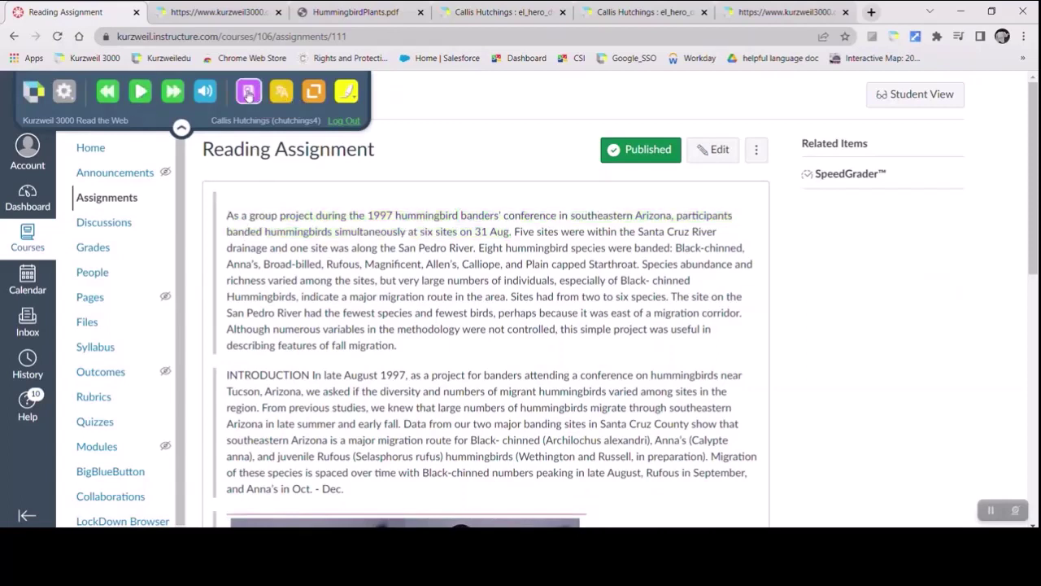
left_click(362, 131)
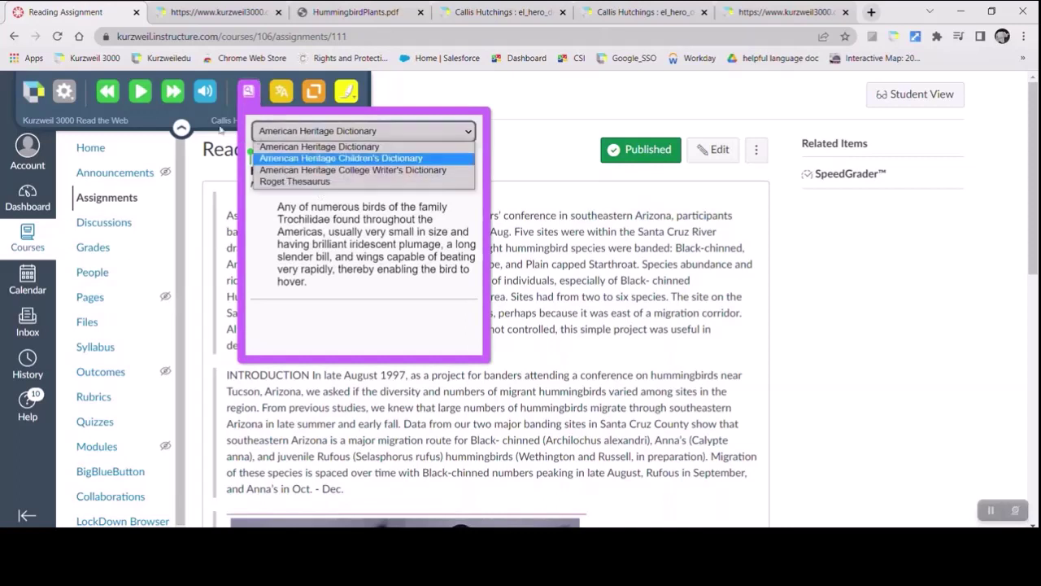
left_click(402, 82)
Select the assignment's first paragraph and translate it into Spanish
left_click_drag(402, 350, 227, 216)
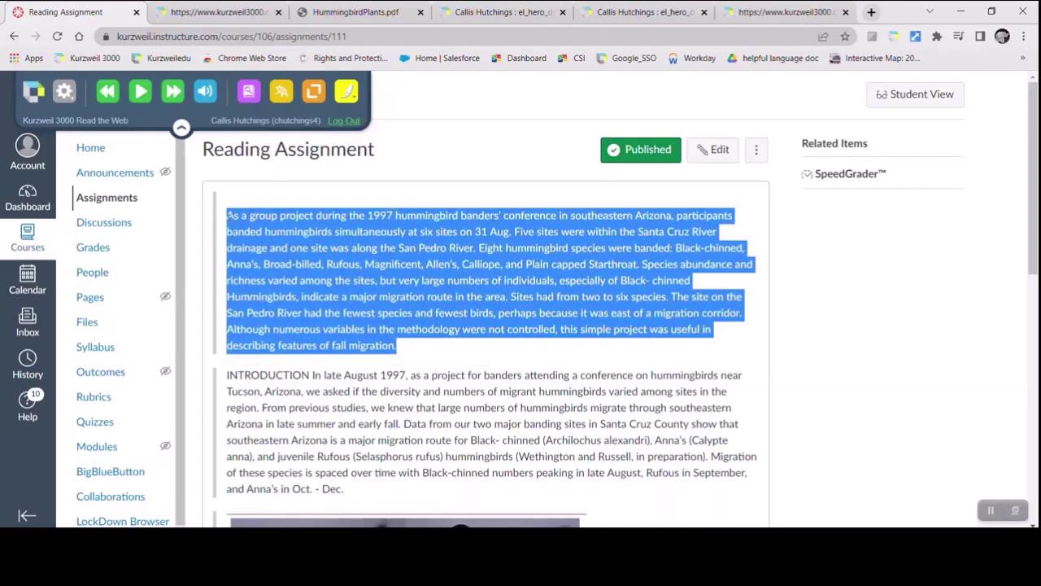
left_click(281, 93)
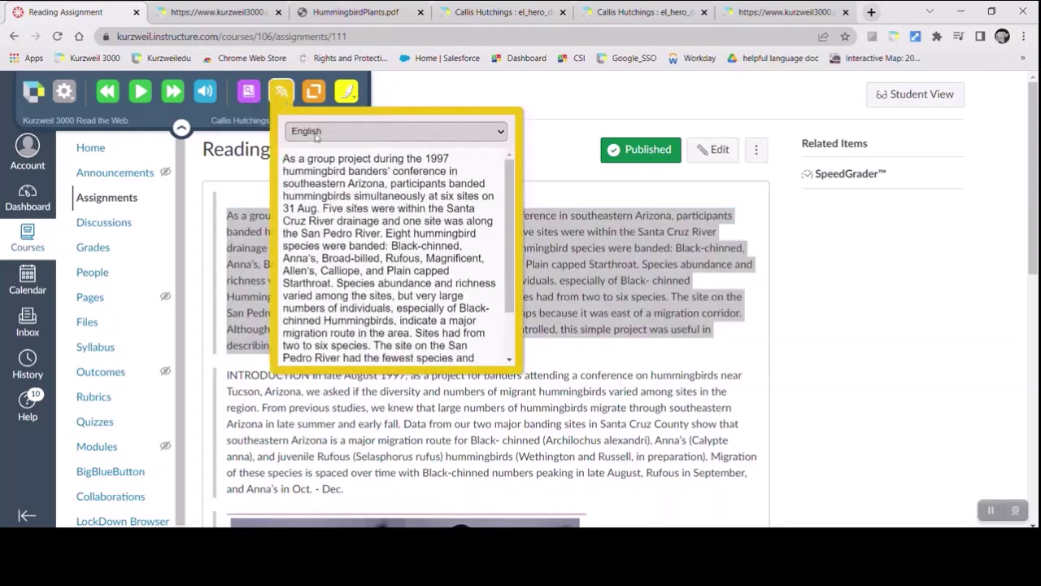
left_click(496, 133)
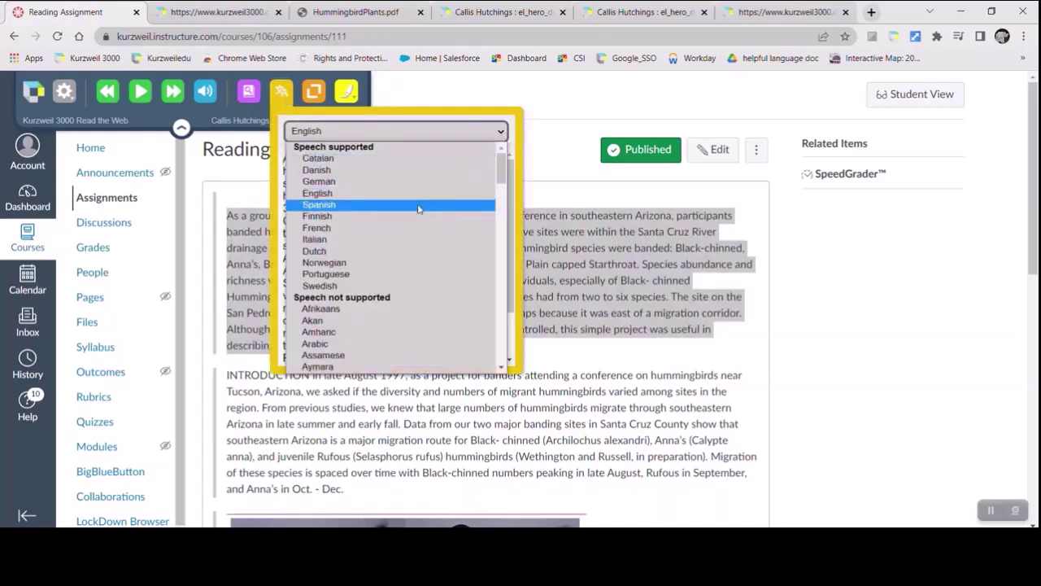
left_click(419, 206)
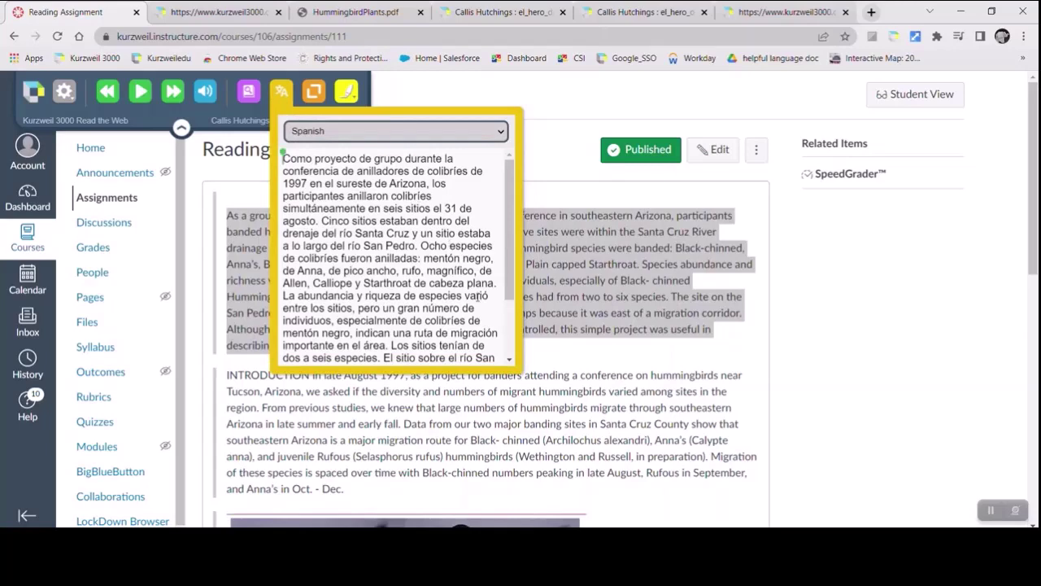
left_click(500, 133)
scroll(515, 317, "down", 5)
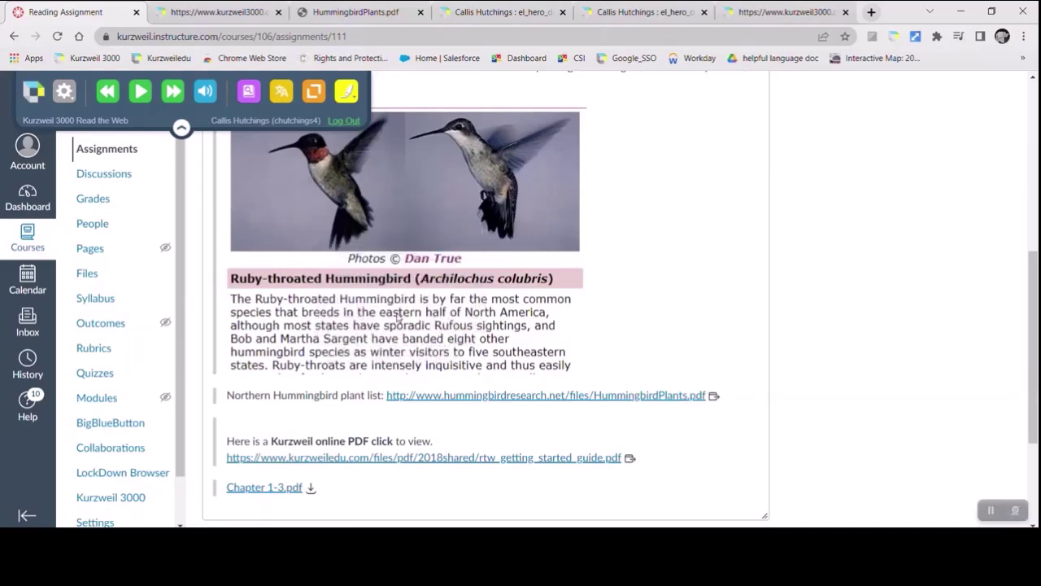
Capture the Ruby-throated Hummingbird text block with the Screenshot Reader, then return to the Reading Assignment
left_click_drag(218, 264, 603, 383)
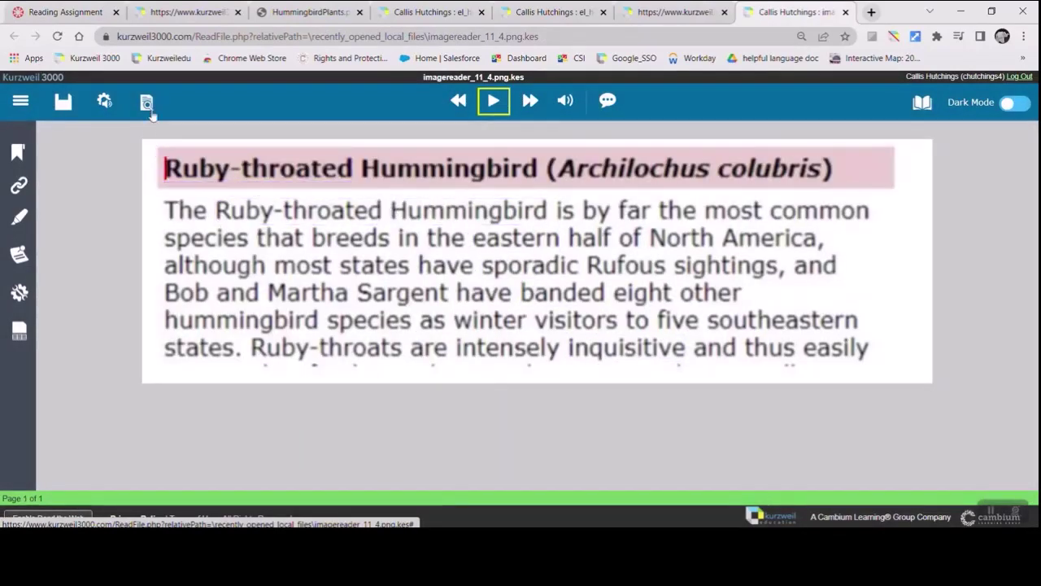
left_click(94, 17)
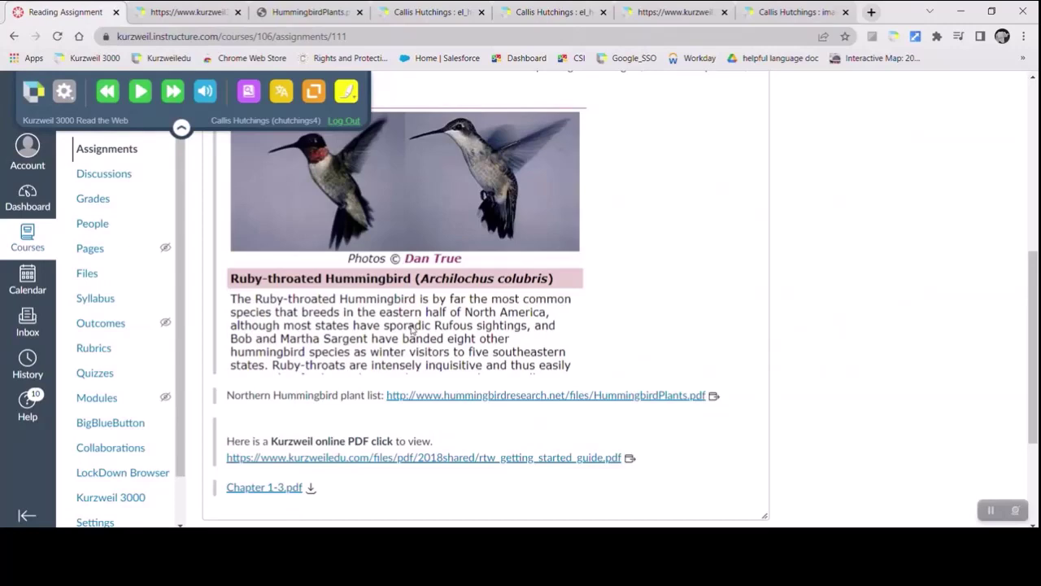
scroll(516, 284, "up", 4)
scroll(525, 289, "down", 6)
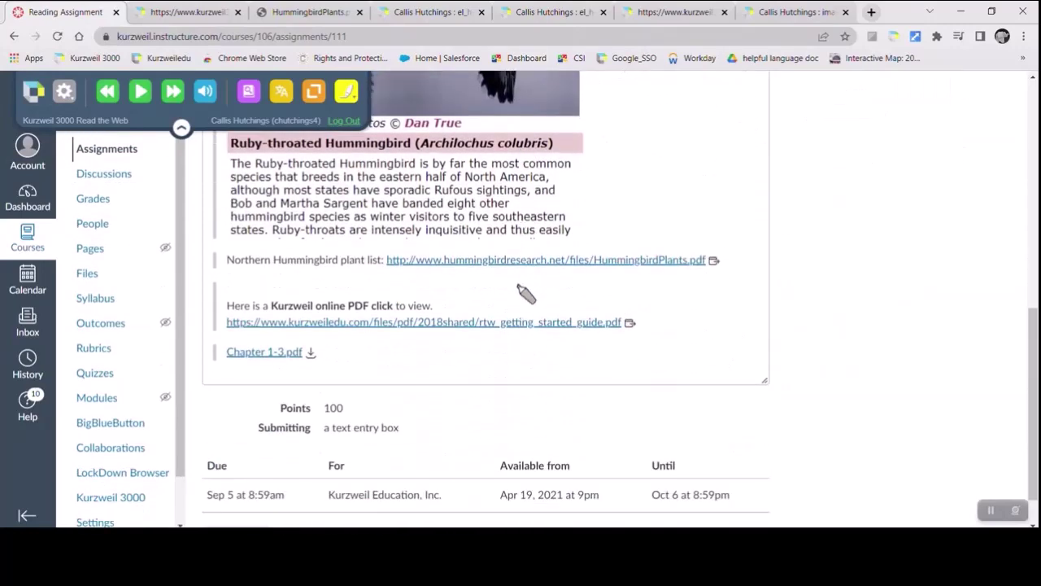
left_click(482, 326)
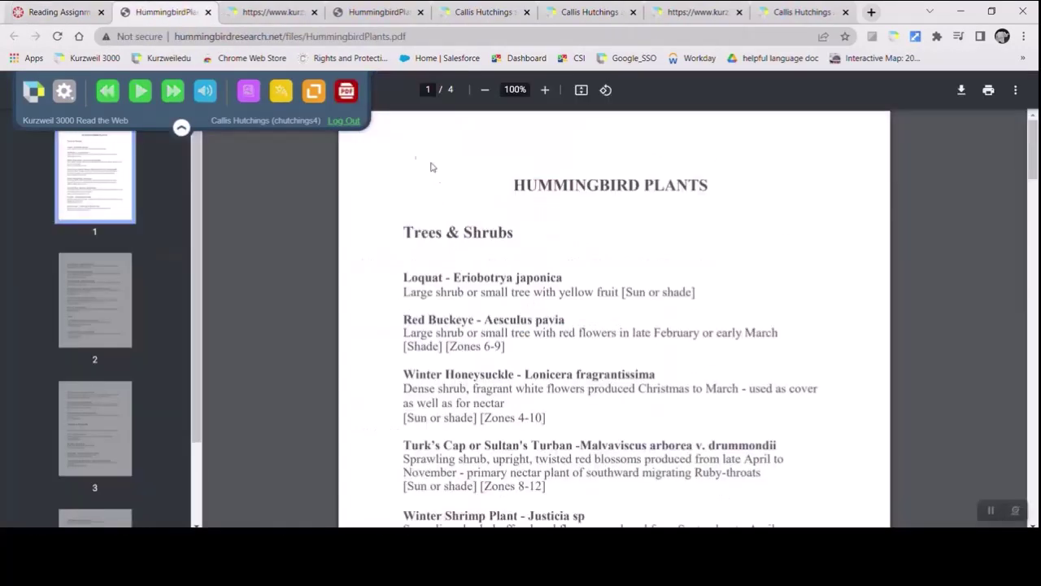
left_click(347, 101)
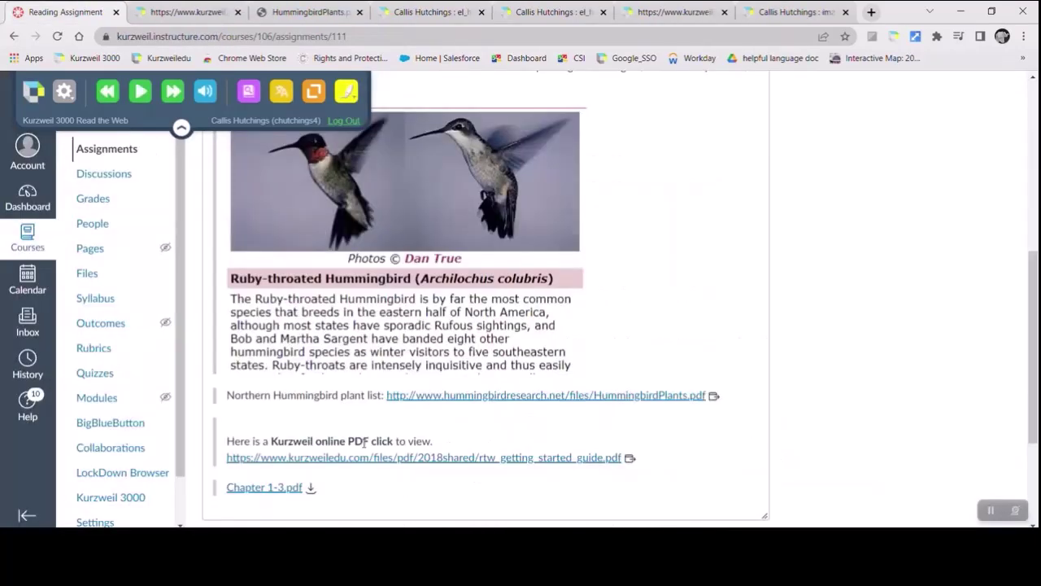
Review the saved highlights, then export them to column notes under Main Ideas, Supporting Ideas and Other
scroll(367, 441, "up", 5)
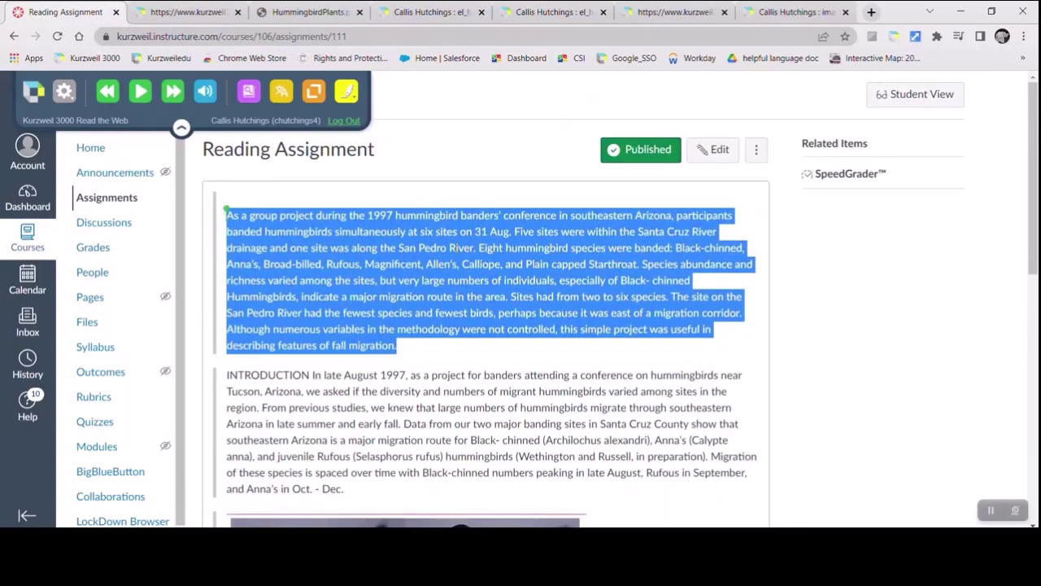
left_click(403, 216)
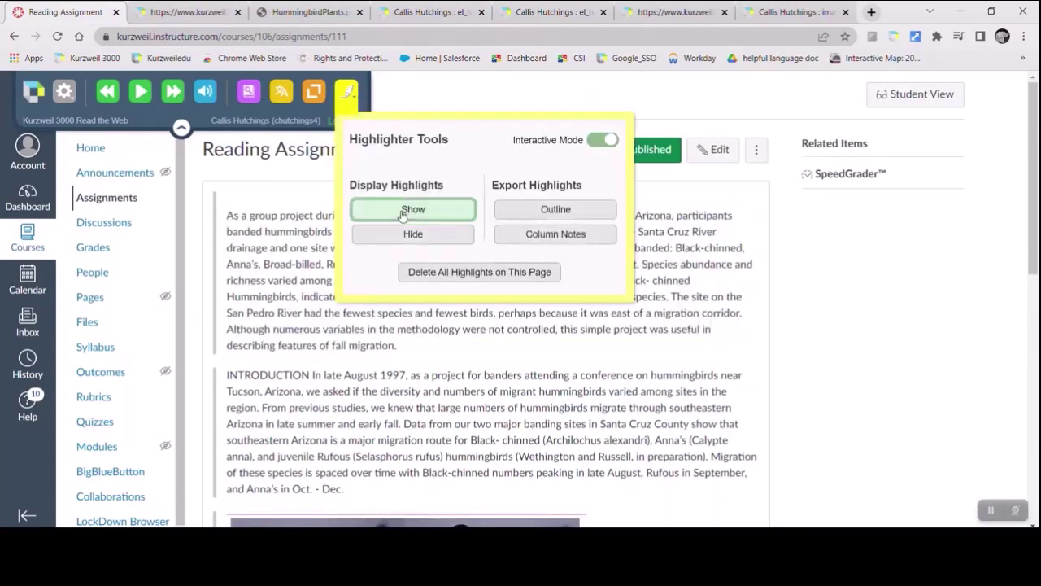
left_click(385, 338)
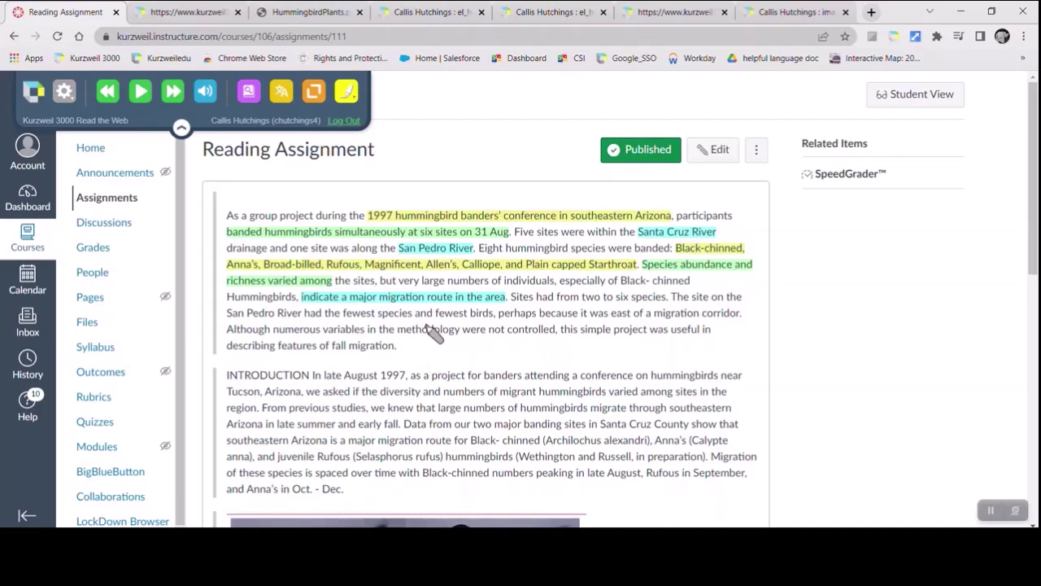
scroll(434, 325, "down", 3)
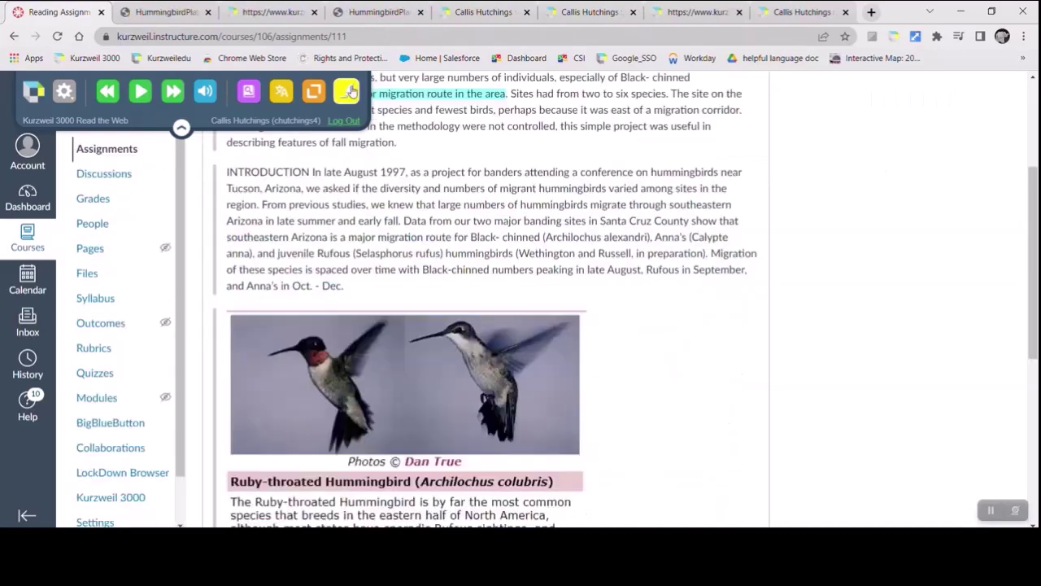
left_click(346, 90)
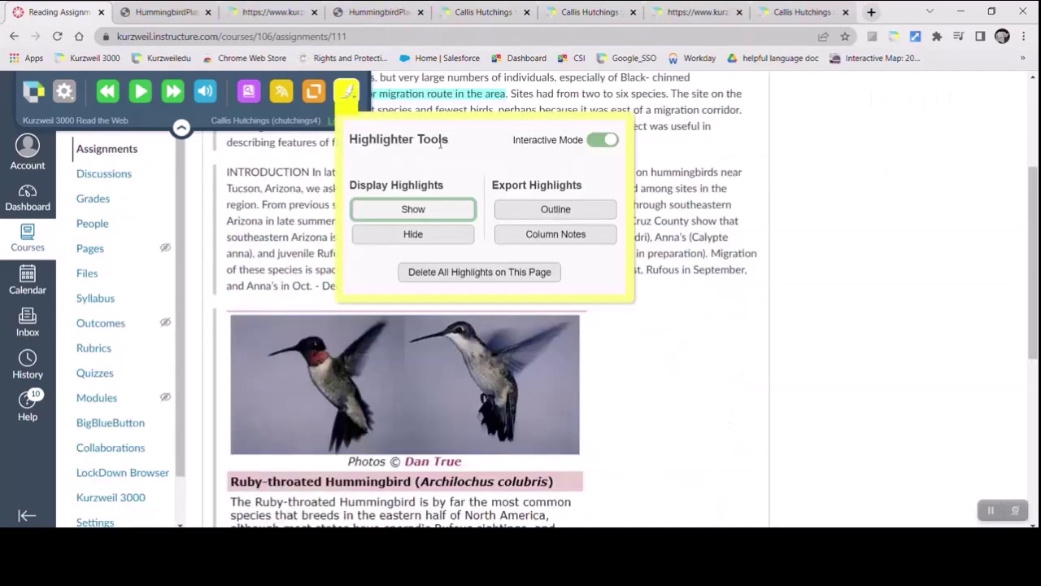
left_click(556, 236)
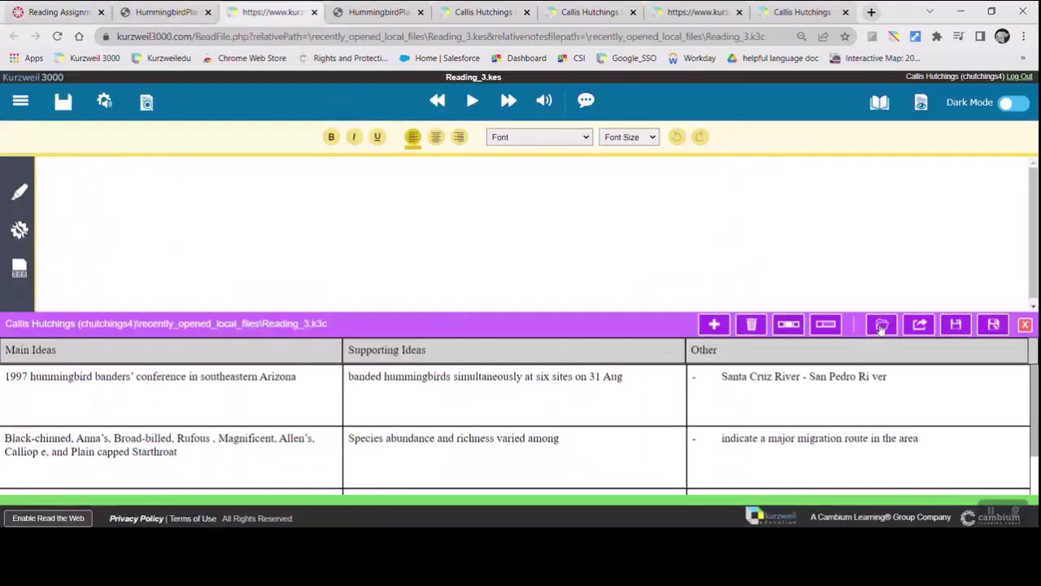
In the El héroe Maui document, play the voice note beside Escritura, then close it
left_click(456, 12)
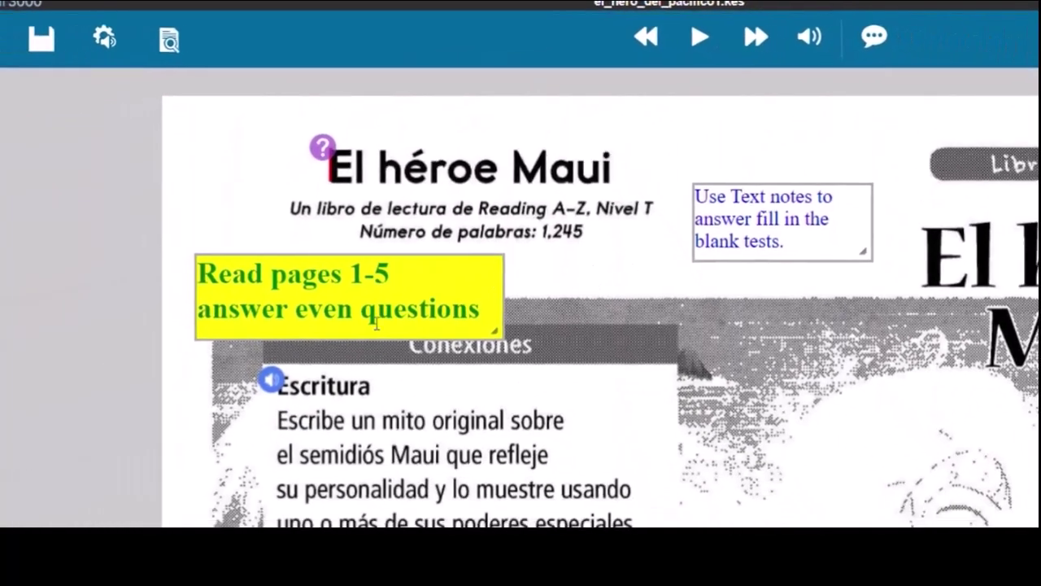
mouse_move(169, 525)
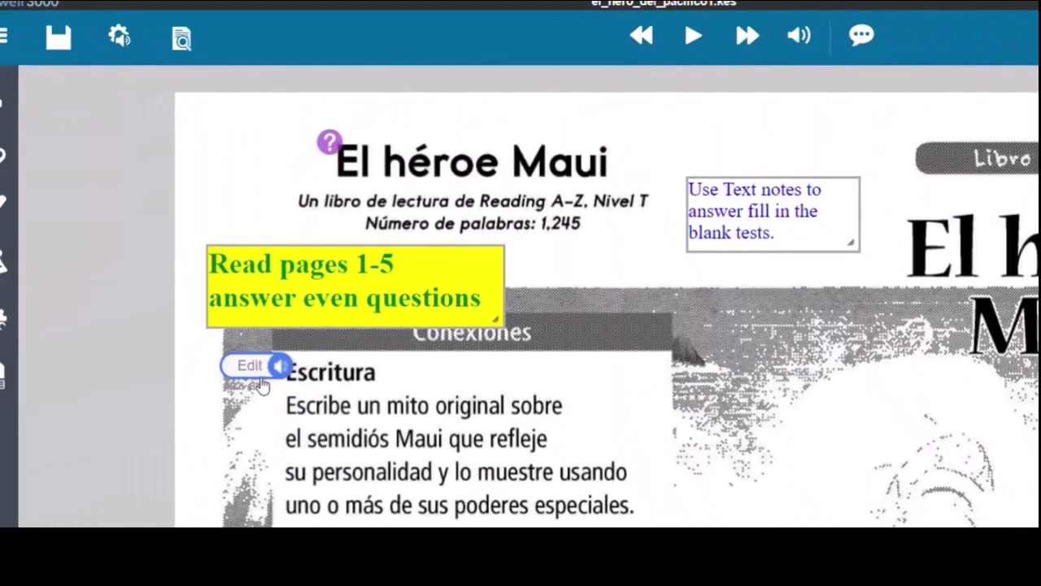
left_click(277, 368)
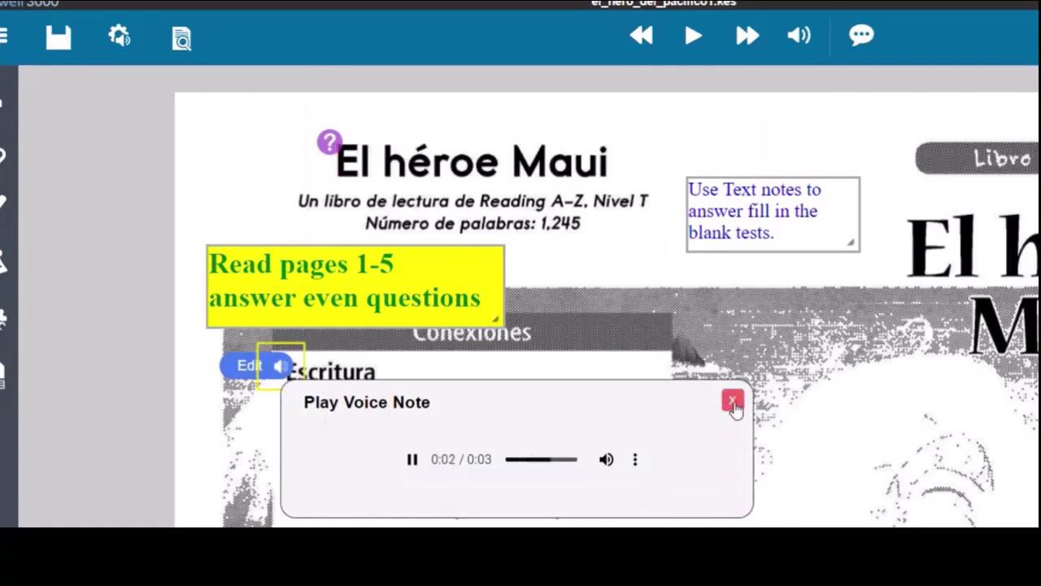
left_click(733, 402)
Answer True to the true/false question on the title and save the answer
mouse_move(331, 143)
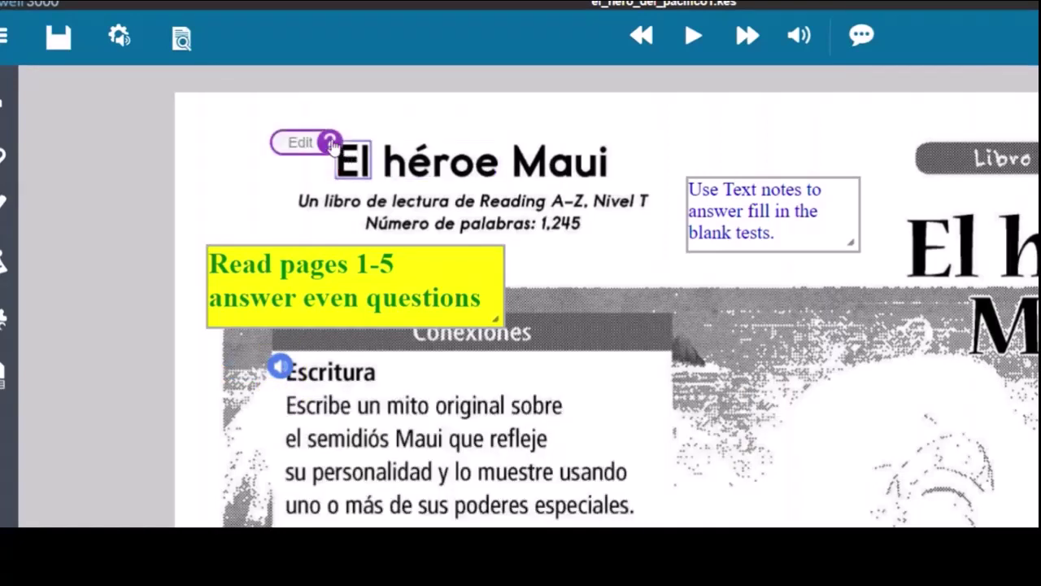
left_click(330, 143)
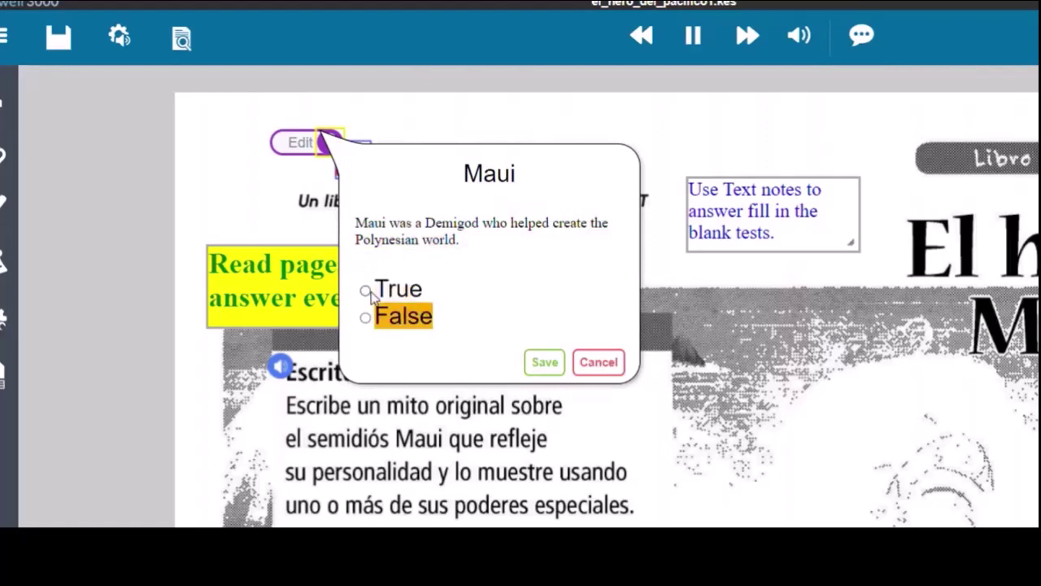
left_click(365, 290)
left_click(544, 362)
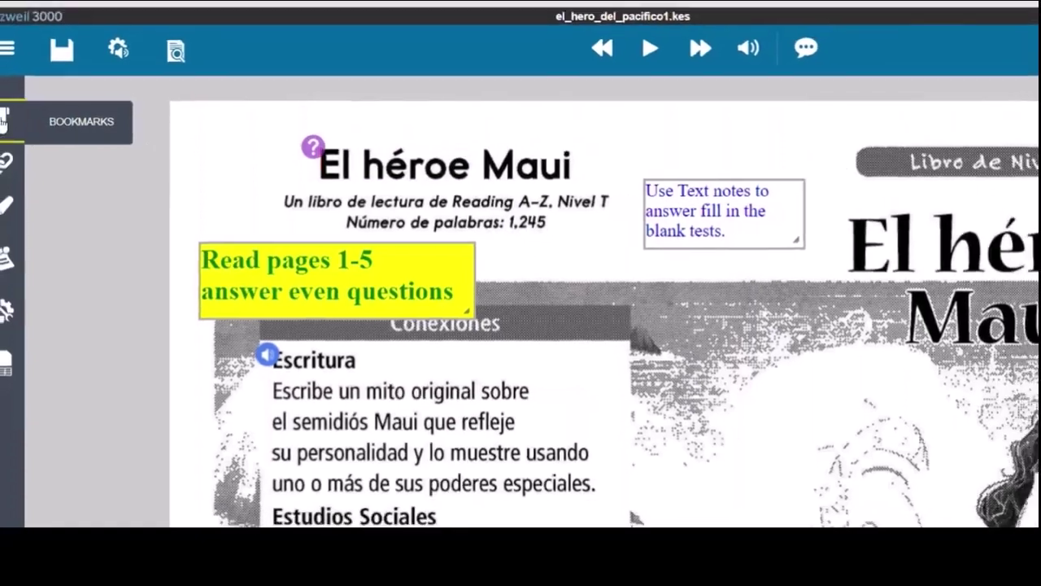
Go to the Page 5 bookmark, then switch to the tab with page 5's Zone Editor
left_click(3, 120)
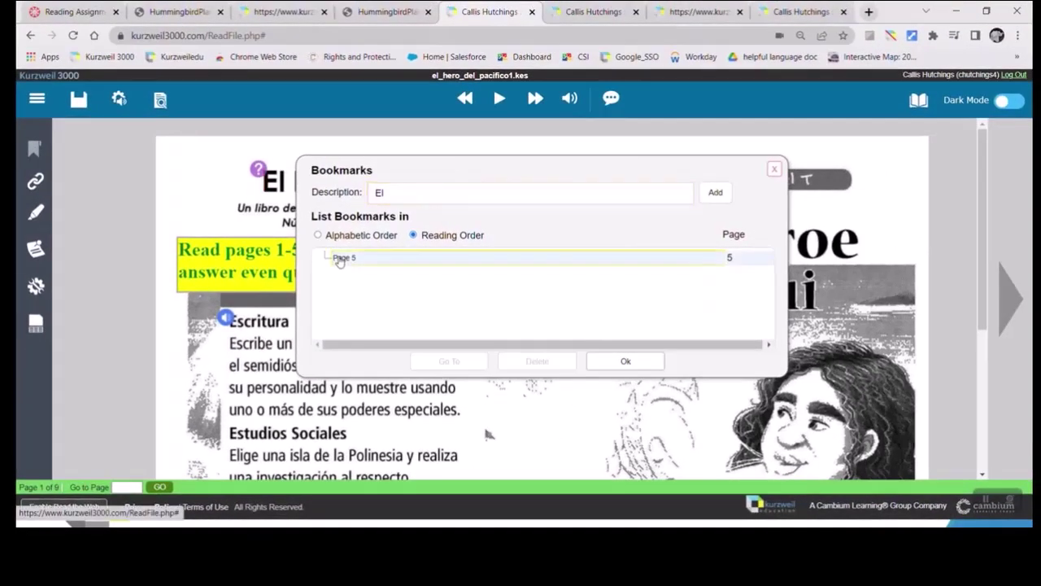
left_click(340, 260)
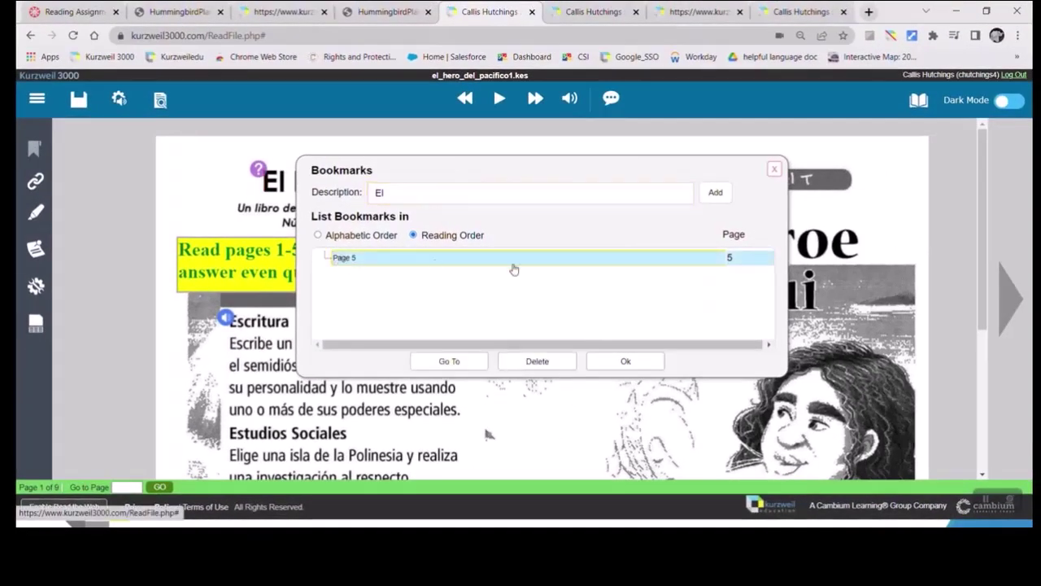
left_click(450, 362)
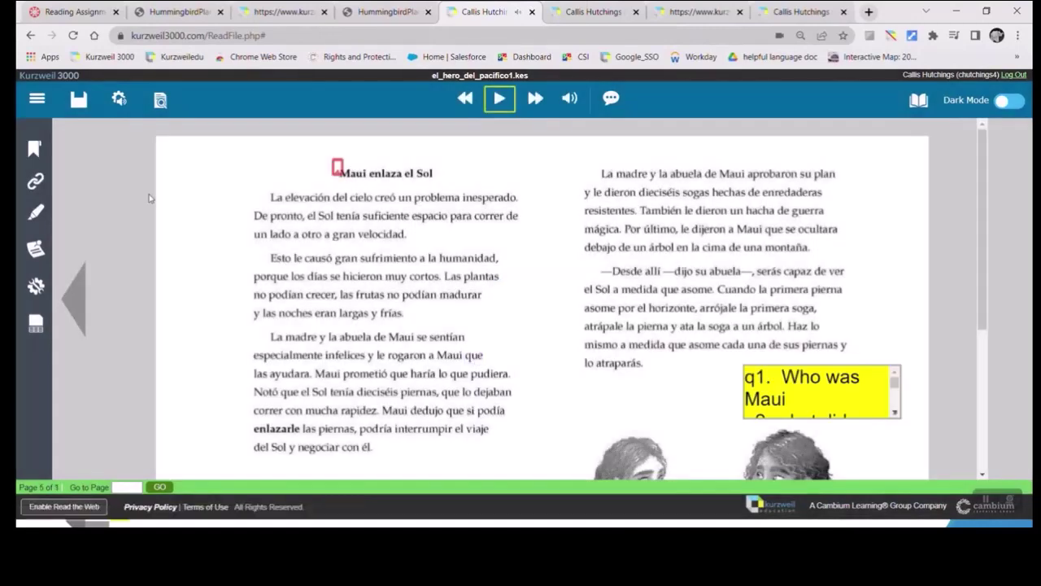
left_click(574, 15)
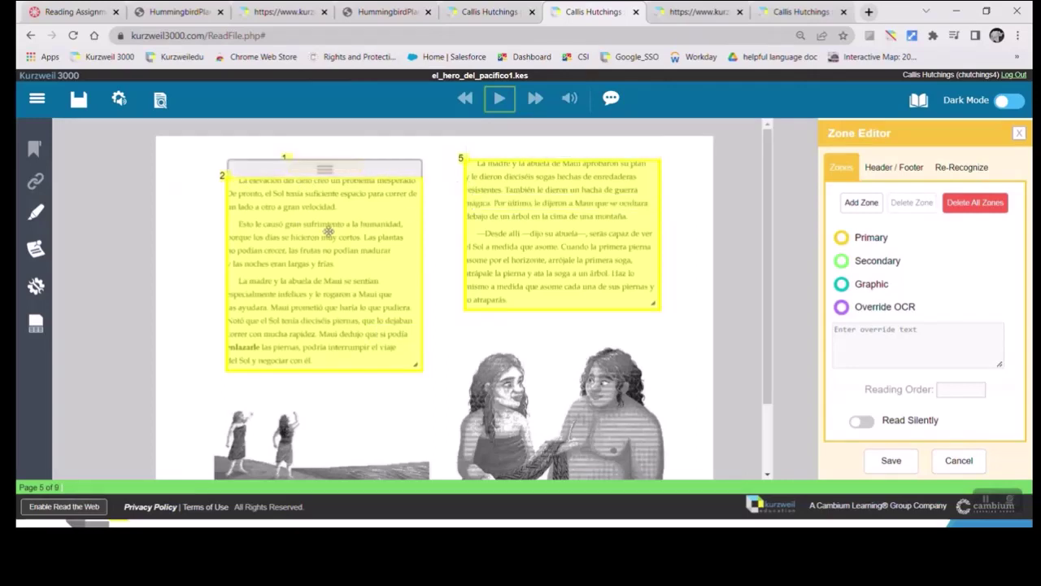
Change the right-column zone's reading order from 5 to 3, then return to the Reading_3.kes tab
left_click(36, 286)
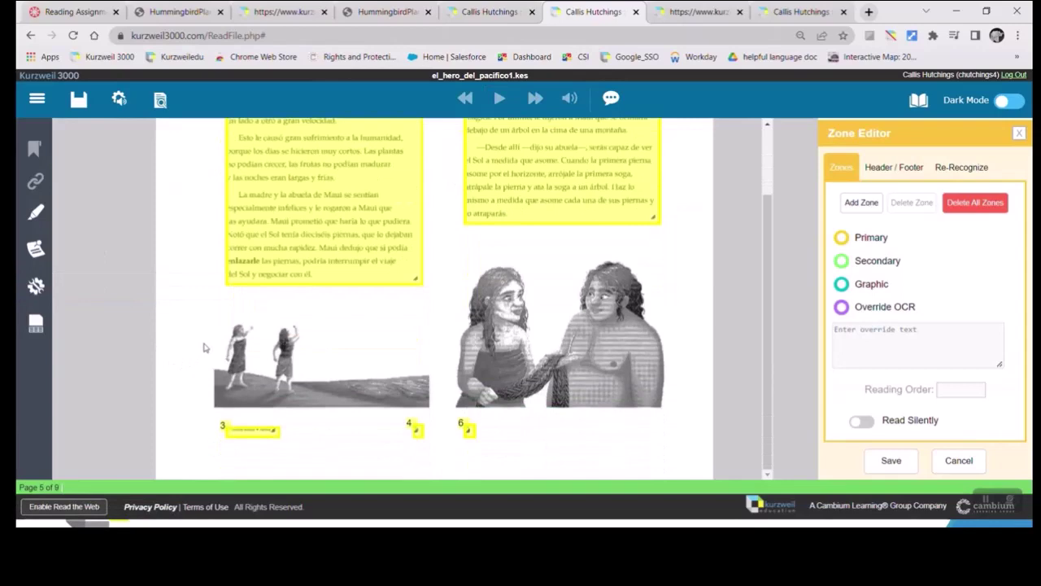
scroll(197, 352, "down", 1)
scroll(261, 450, "up", 1)
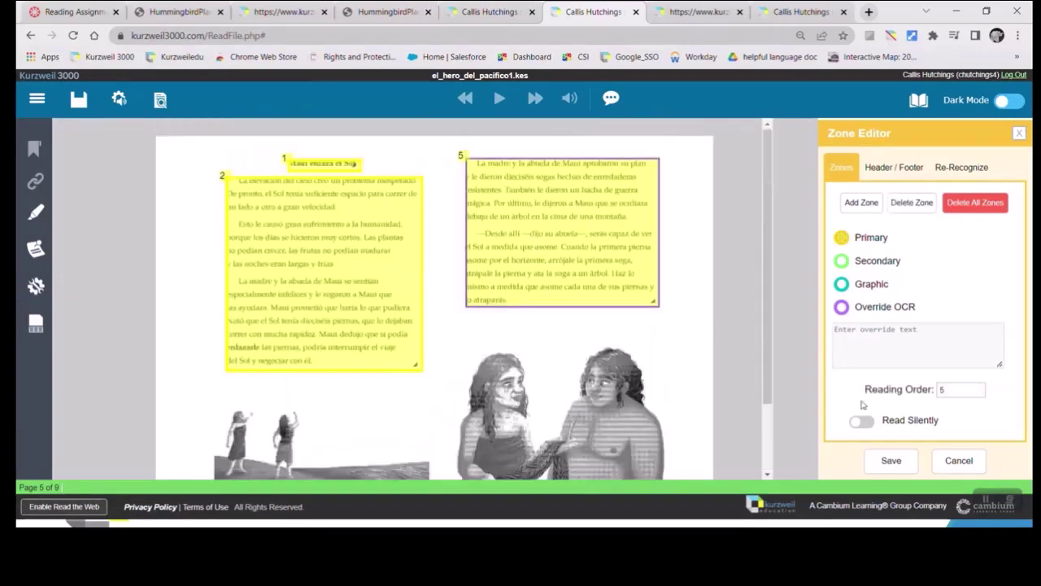
double_click(954, 394)
type("3")
left_click(701, 12)
left_click(594, 11)
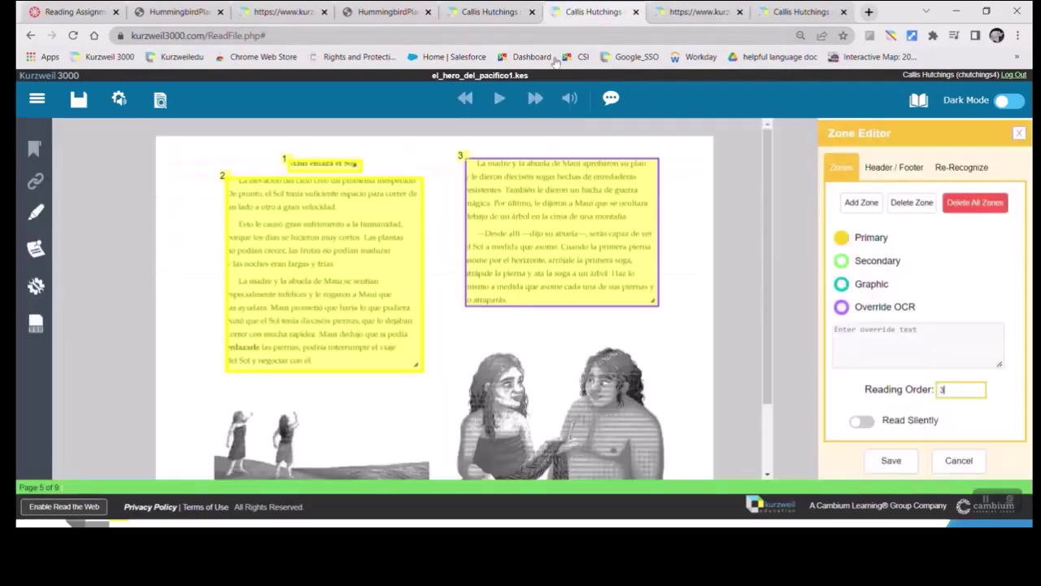
Open the extractedoutline_1 document and switch it to the Brainstorm view
left_click(301, 12)
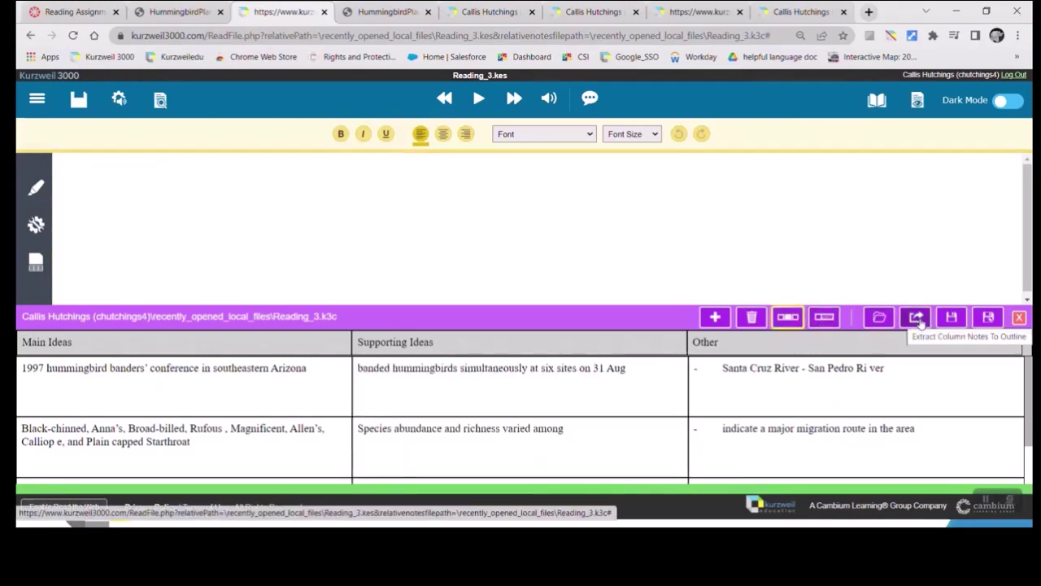
left_click(683, 11)
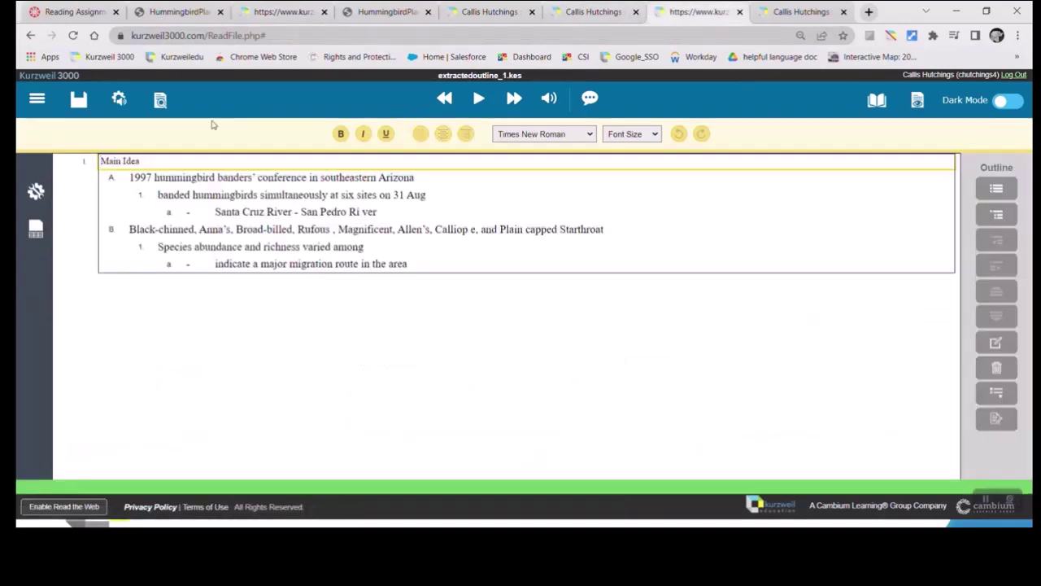
left_click(917, 99)
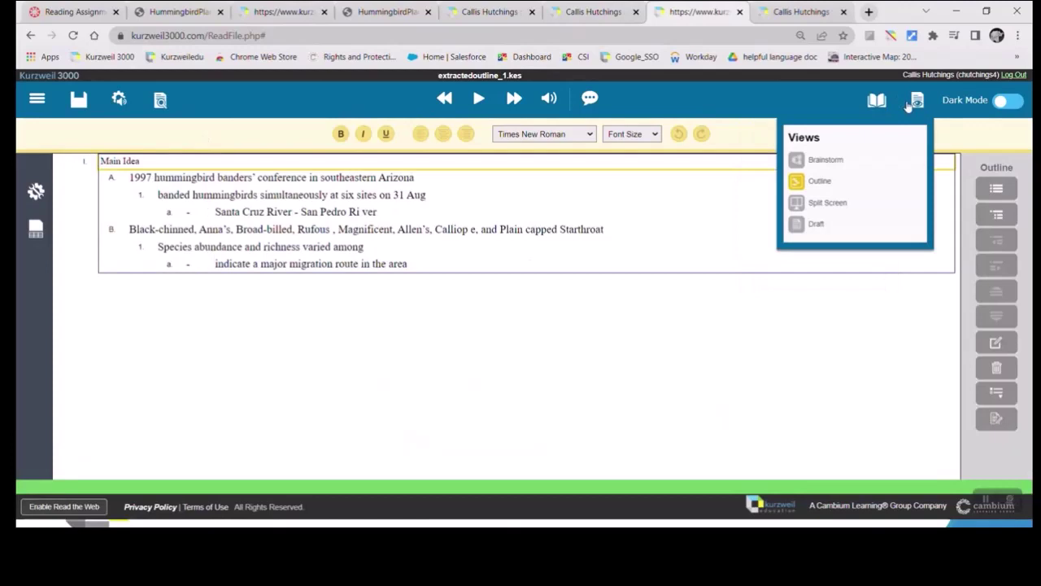
left_click(825, 160)
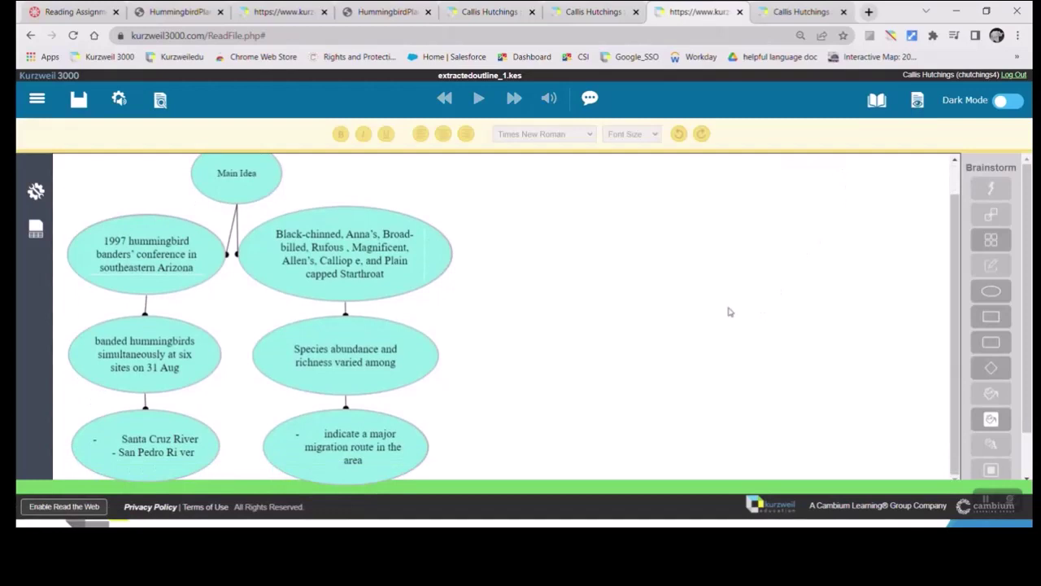
left_click(918, 100)
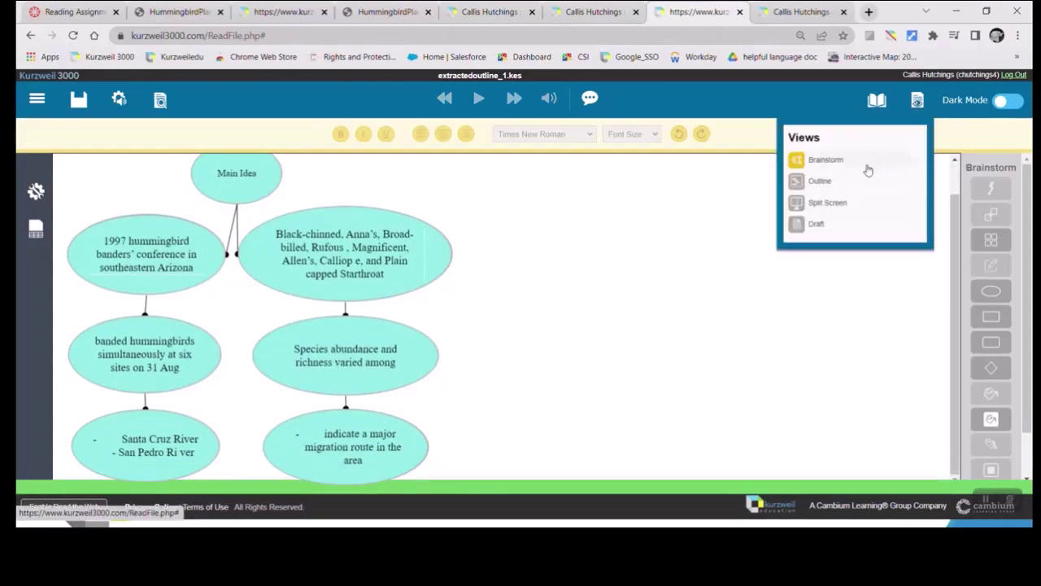
Switch to Split Screen view with the outline and draft side by side
left_click(846, 181)
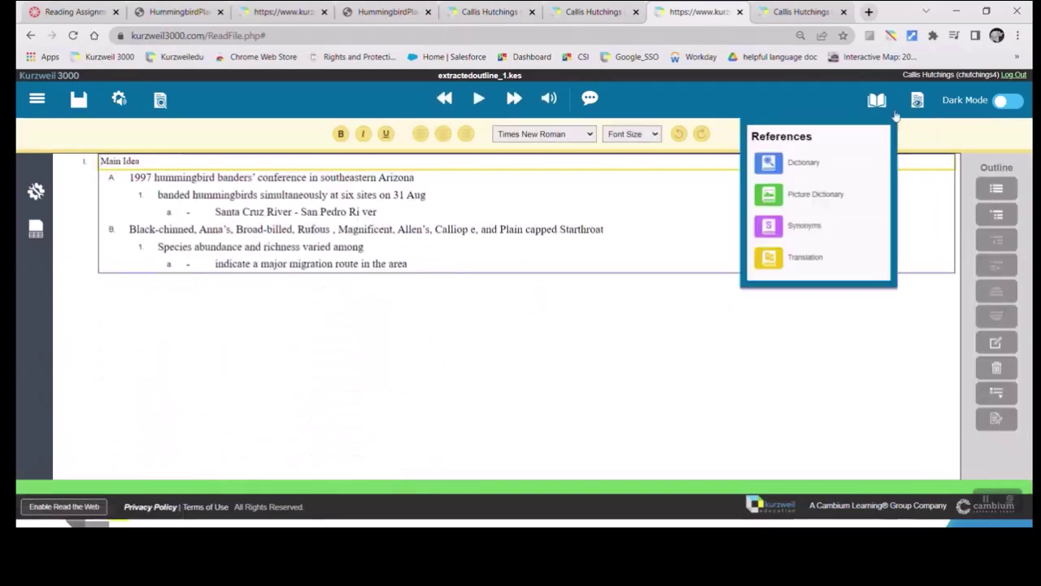
mouse_move(920, 112)
left_click(842, 209)
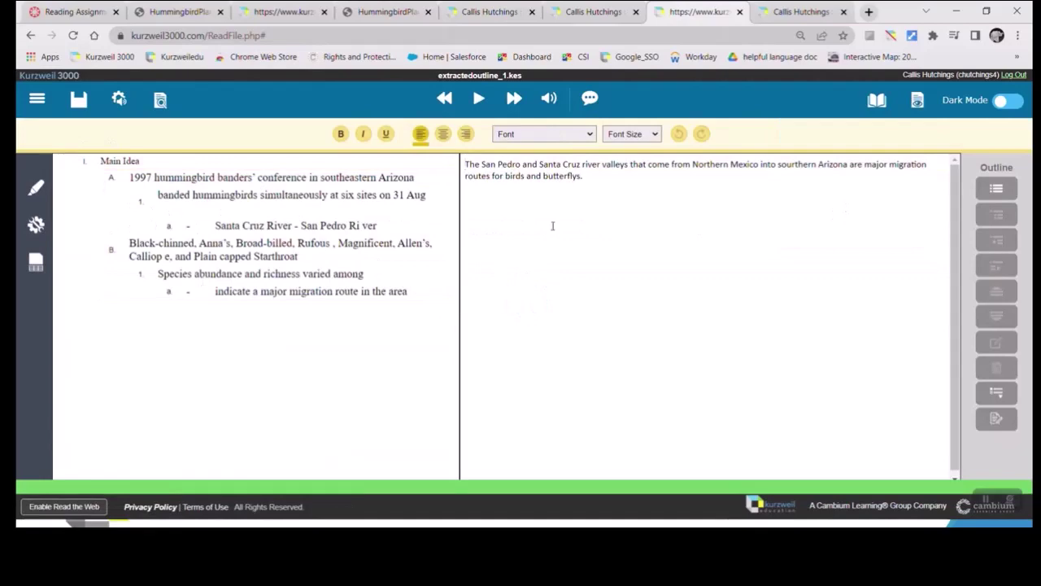
Dictate a new sentence after the one ending 'butterflys' in the draft pane
left_click(606, 177)
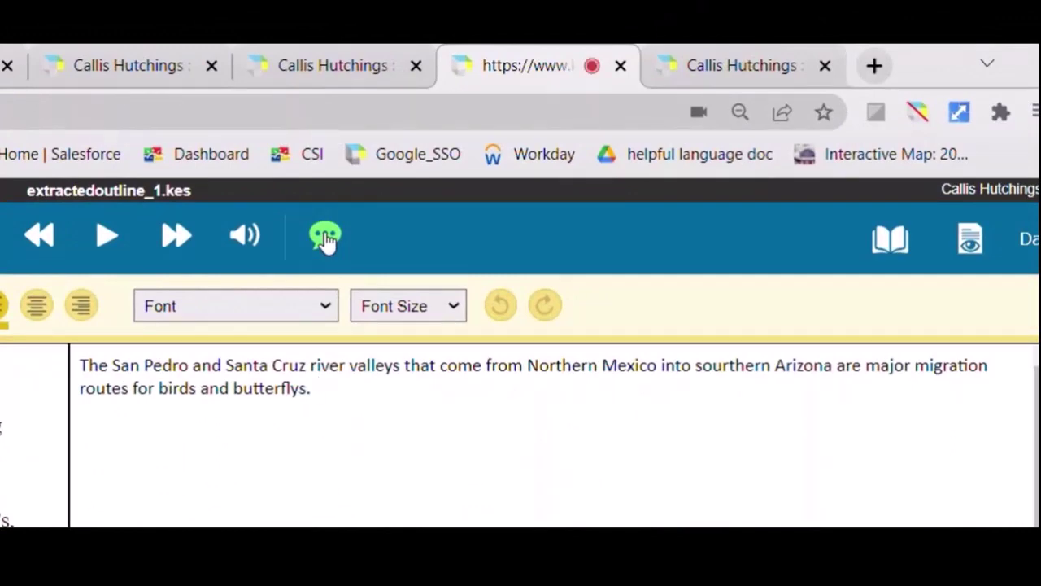
left_click(326, 237)
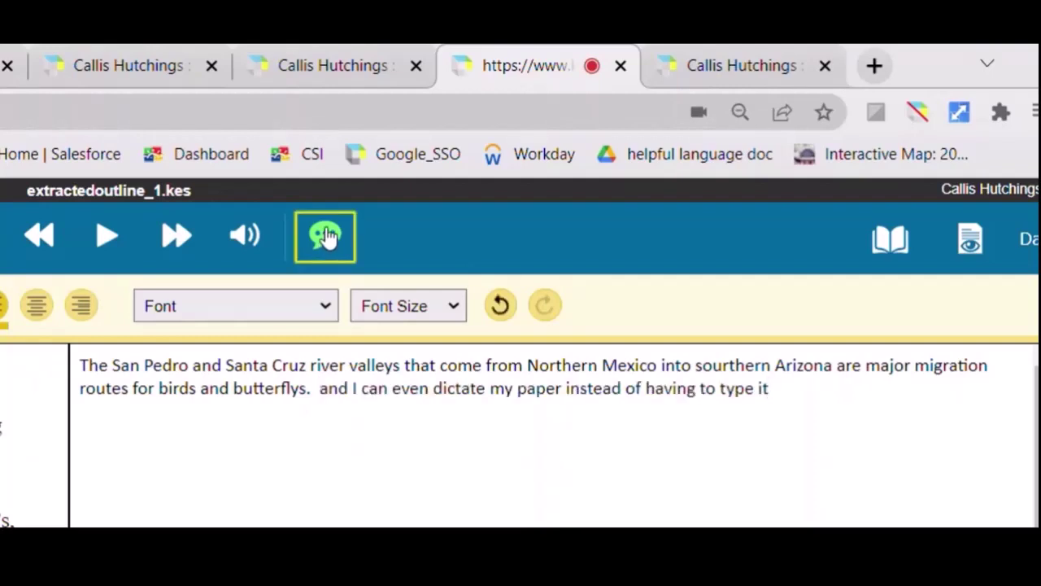
left_click(80, 365)
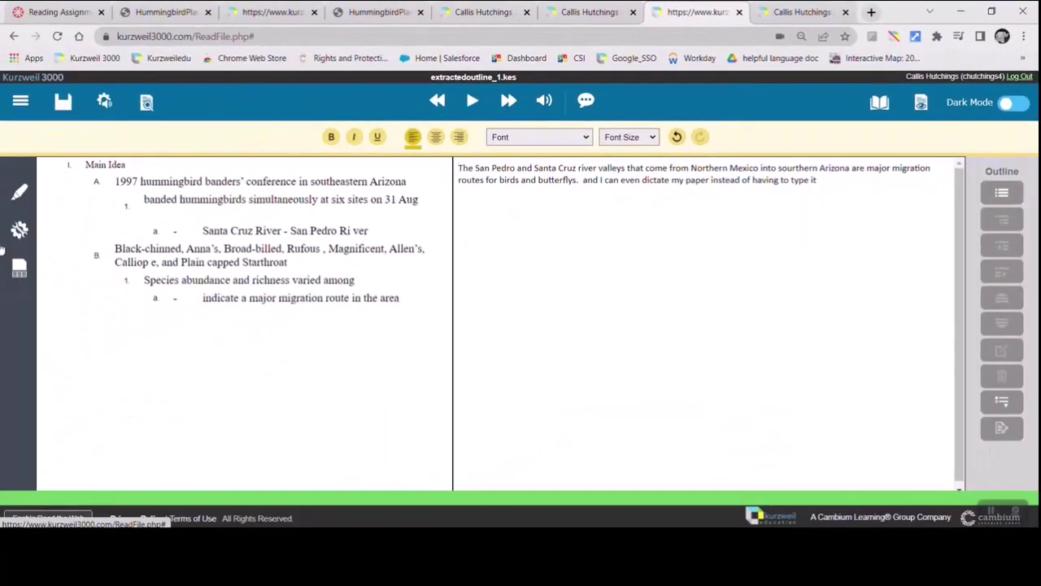
left_click(879, 101)
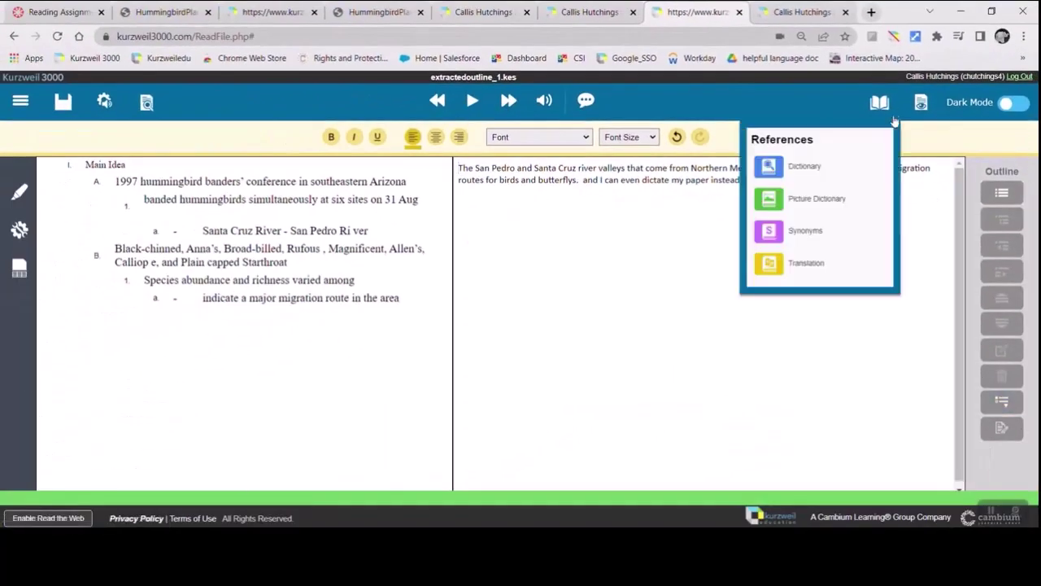
Switch to the full-width Draft view, then start a PDF download from Document Options and cancel it
left_click(921, 102)
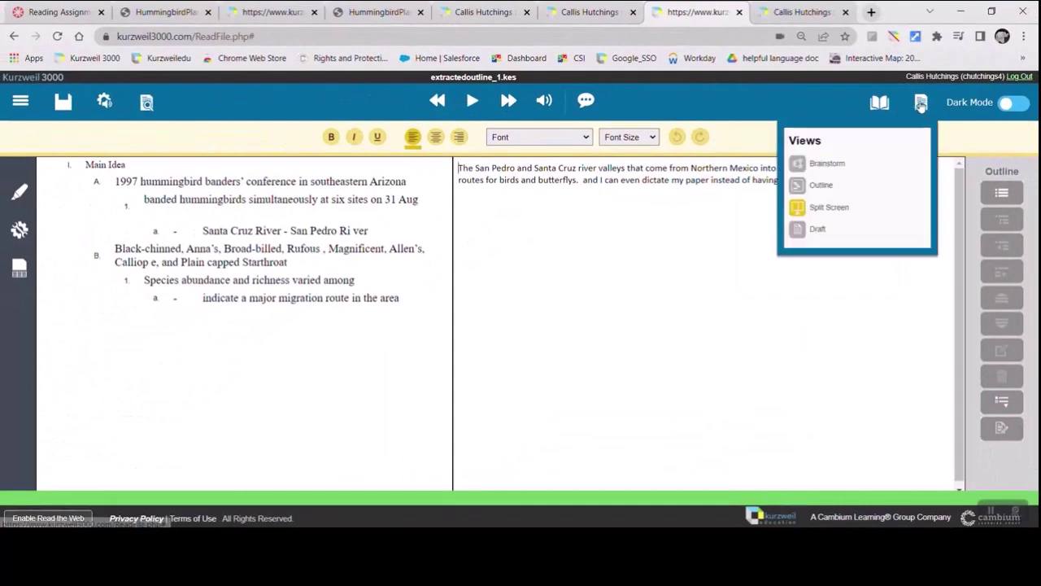
left_click(846, 228)
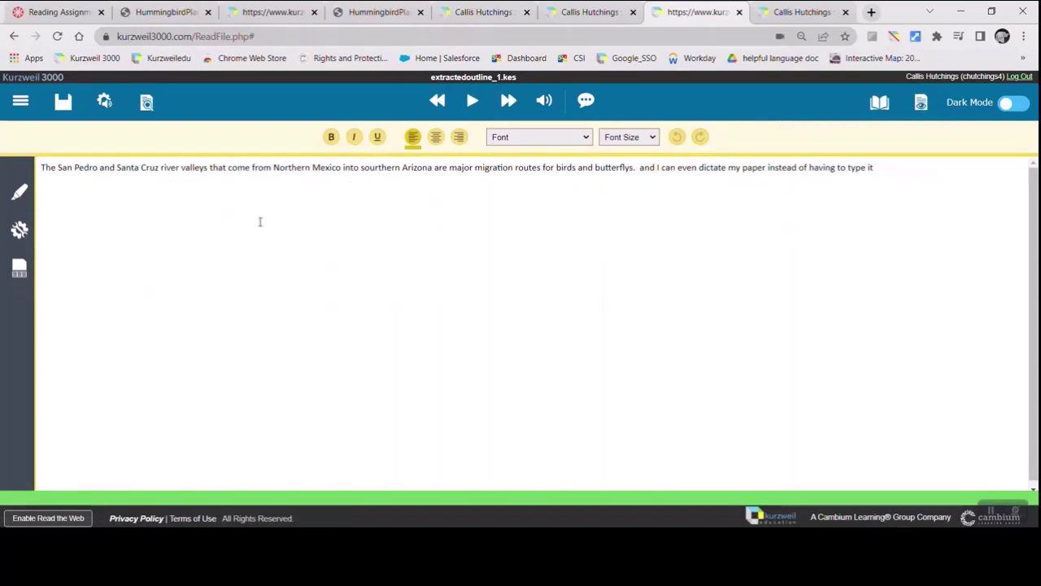
left_click(146, 102)
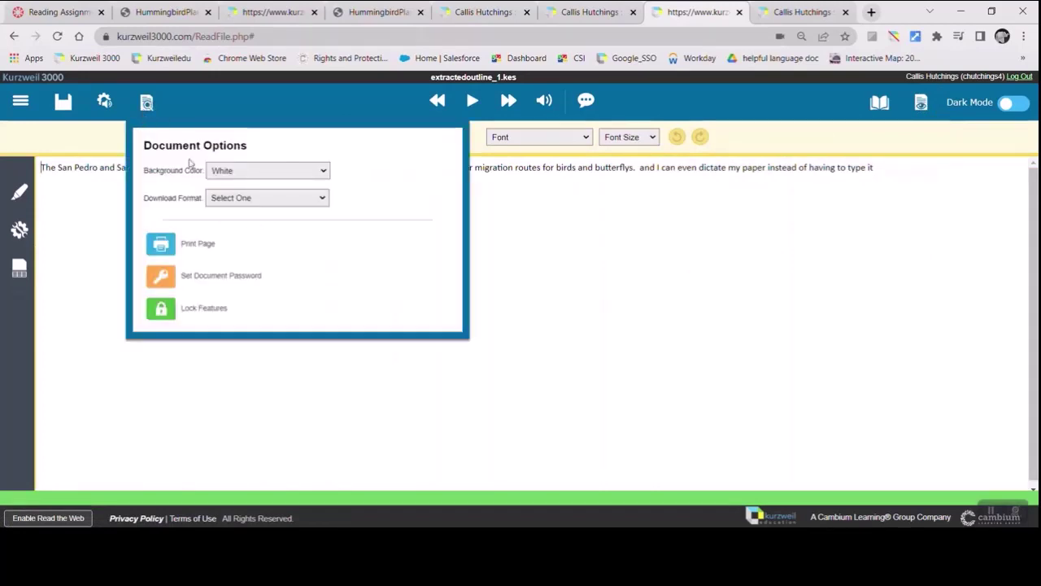
left_click(238, 200)
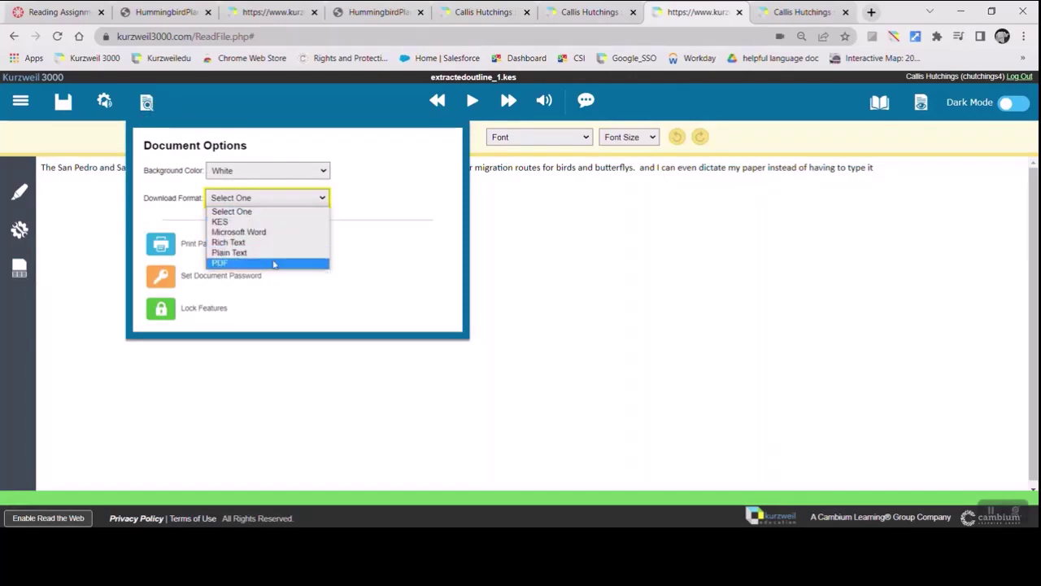
left_click(275, 264)
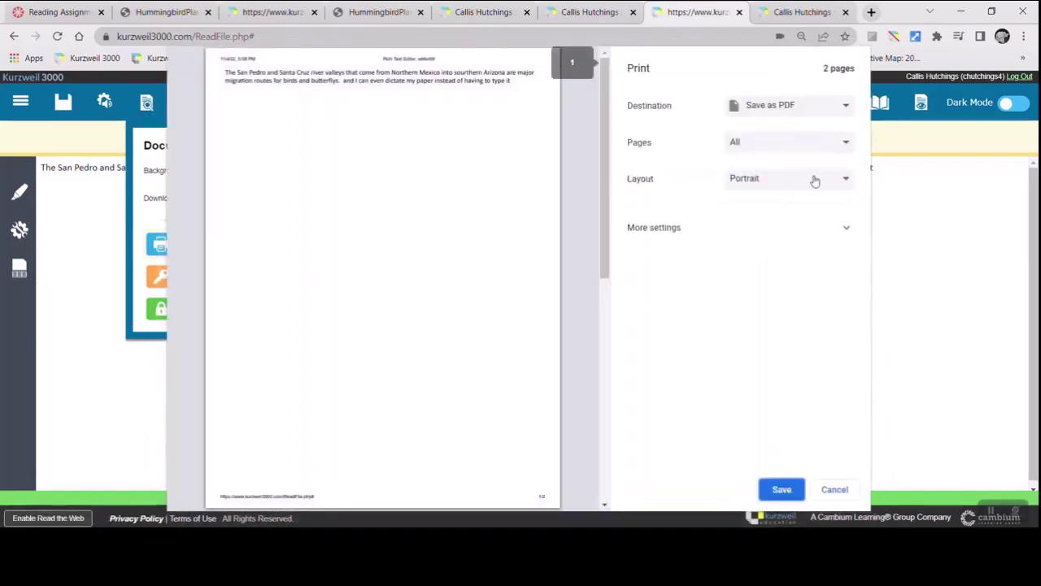
left_click(836, 490)
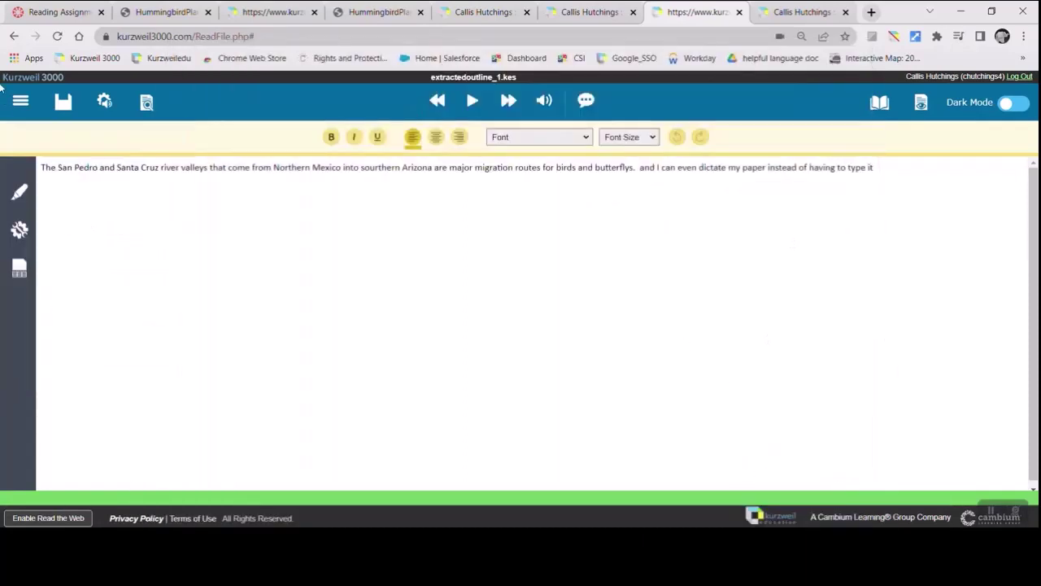
left_click(146, 103)
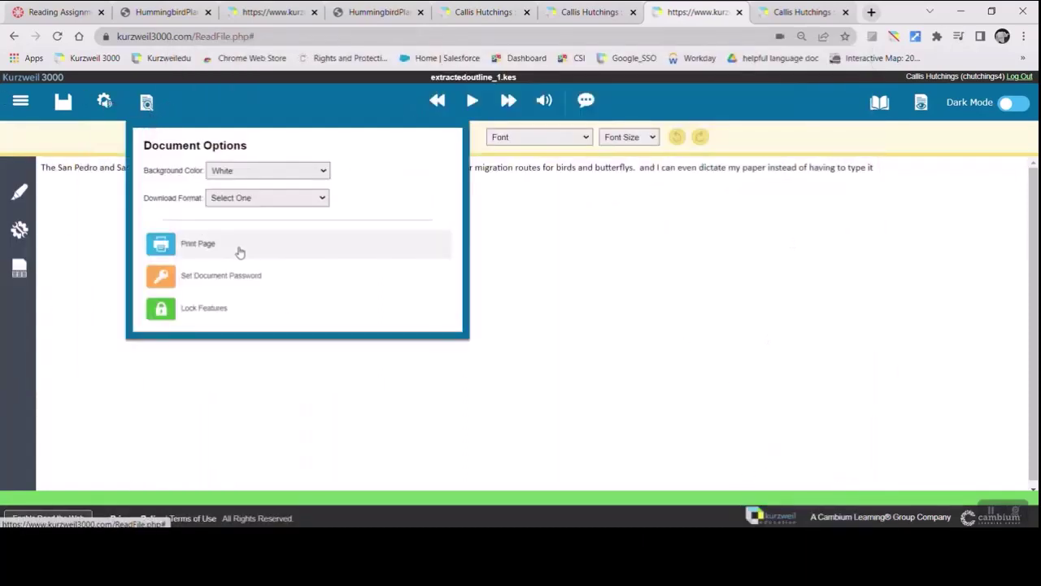
left_click(595, 286)
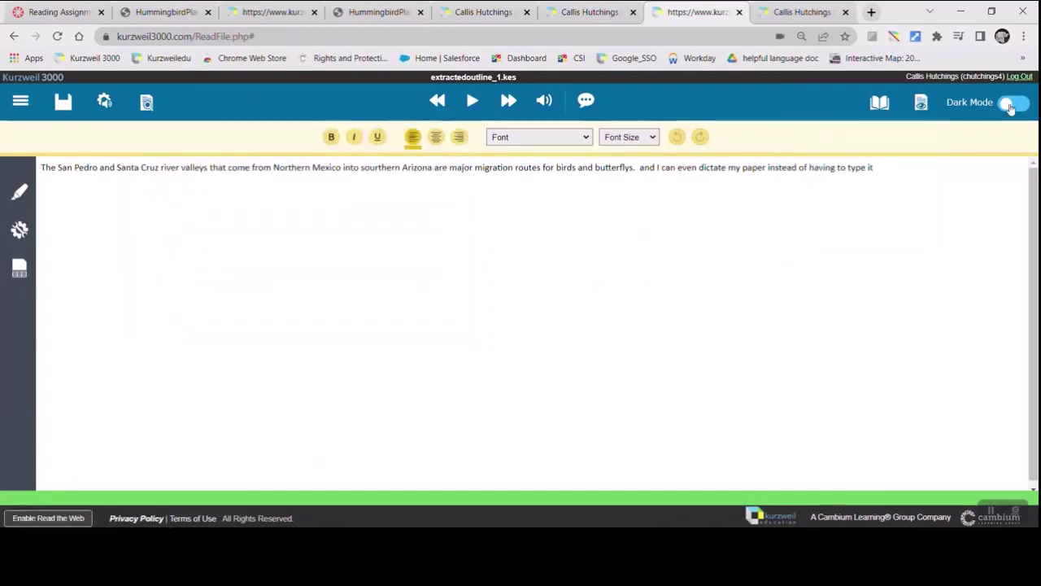
Switch Dark Mode on and back off, then view and close the Document Options
left_click(1013, 105)
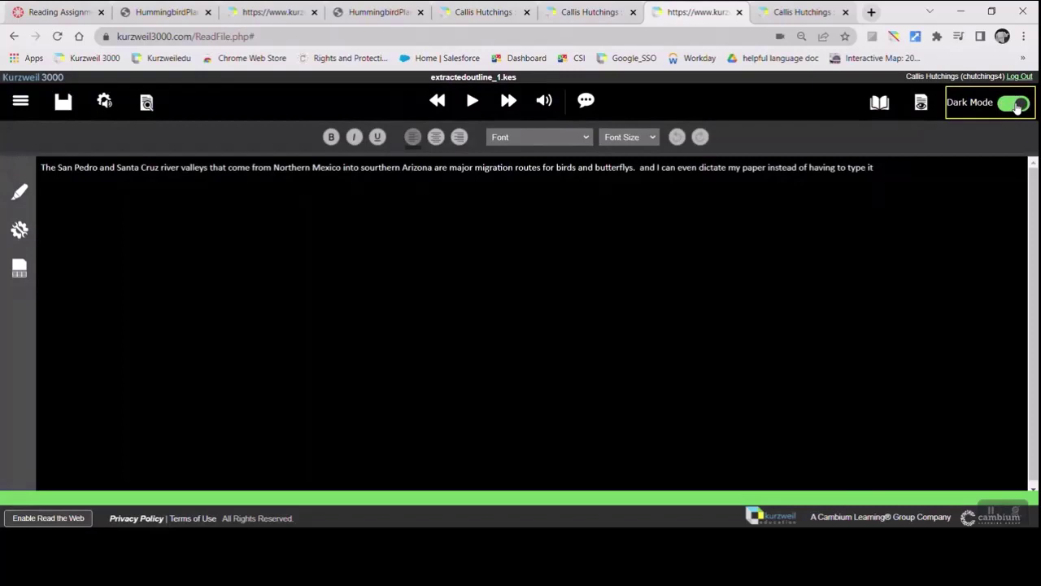
left_click(1013, 104)
left_click(146, 102)
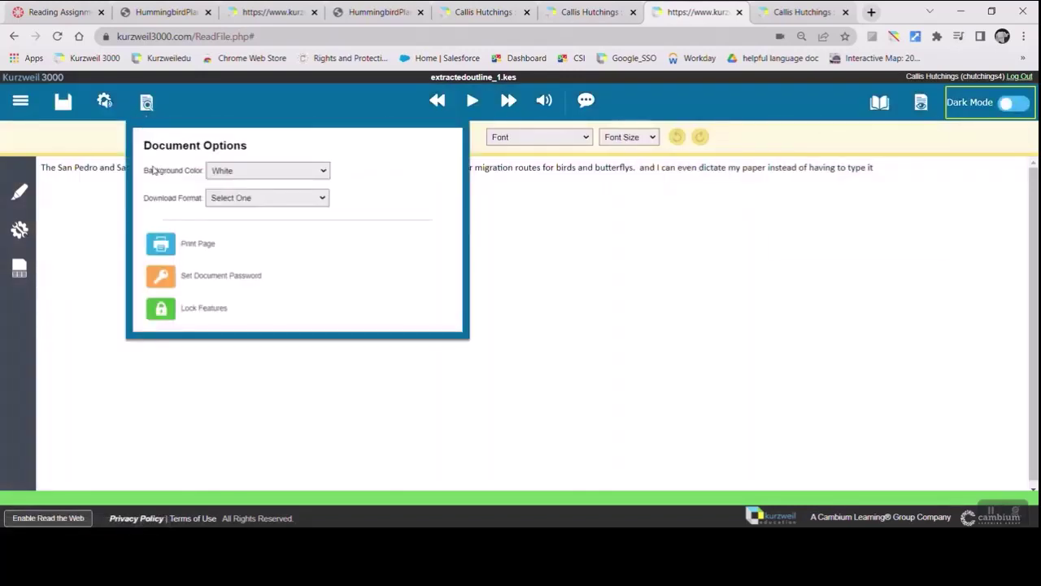
left_click(98, 180)
Browse the audio and voice options, save choices, annotation tools and spell-check writing tools
left_click(104, 101)
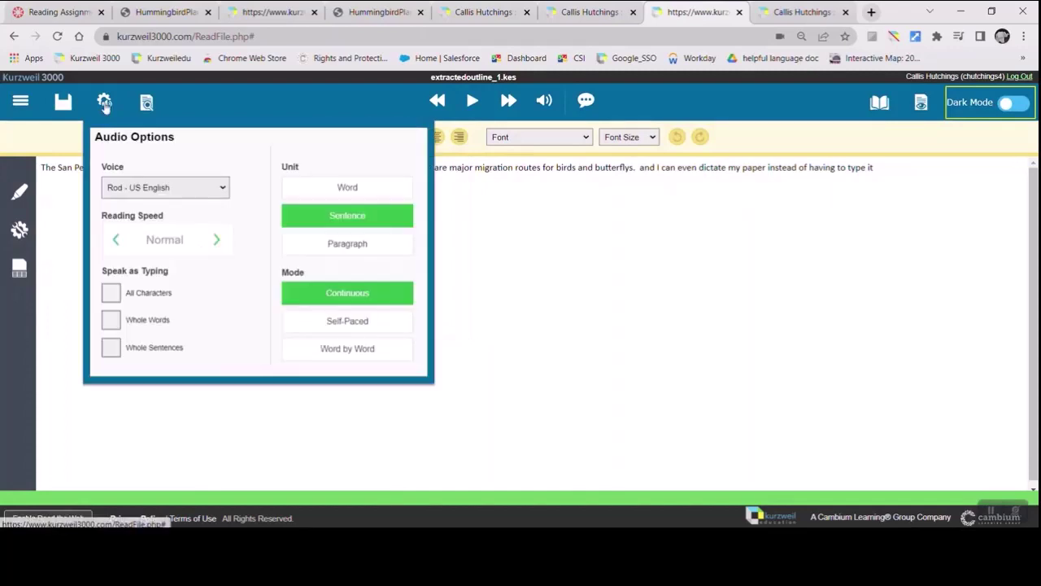
left_click(64, 105)
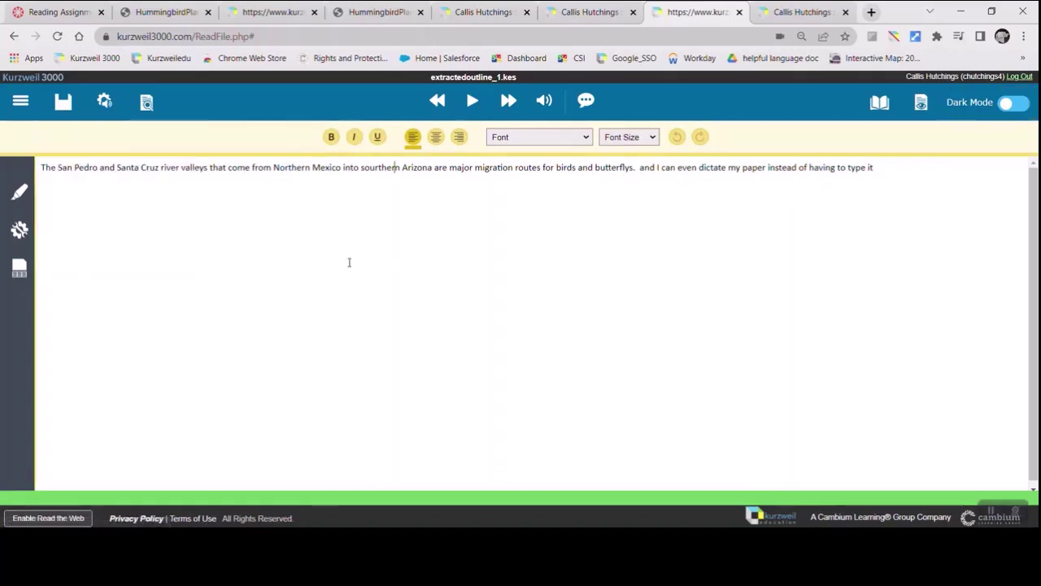
left_click(18, 195)
left_click(19, 229)
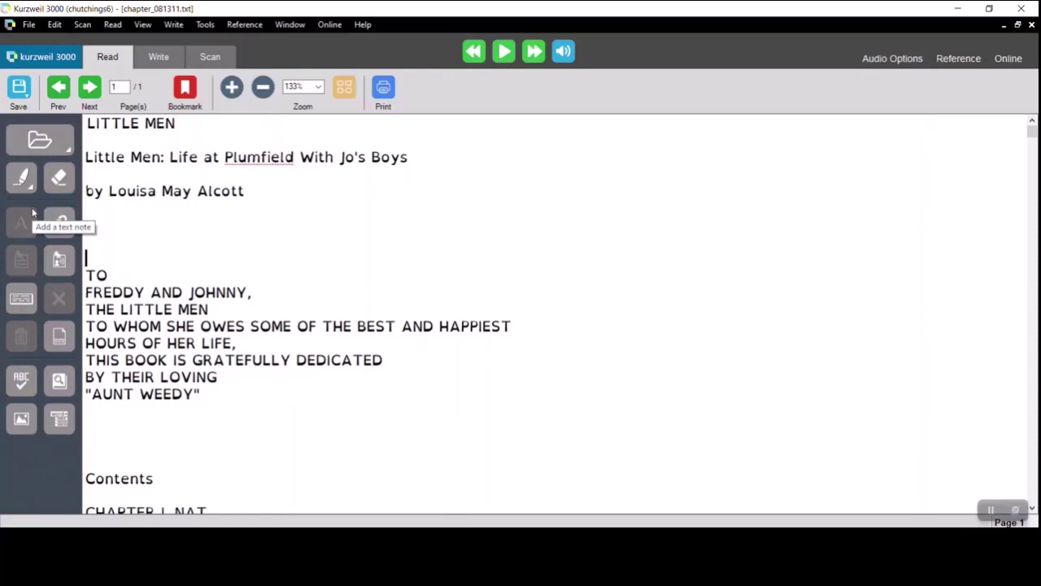
left_click(28, 25)
mouse_move(101, 306)
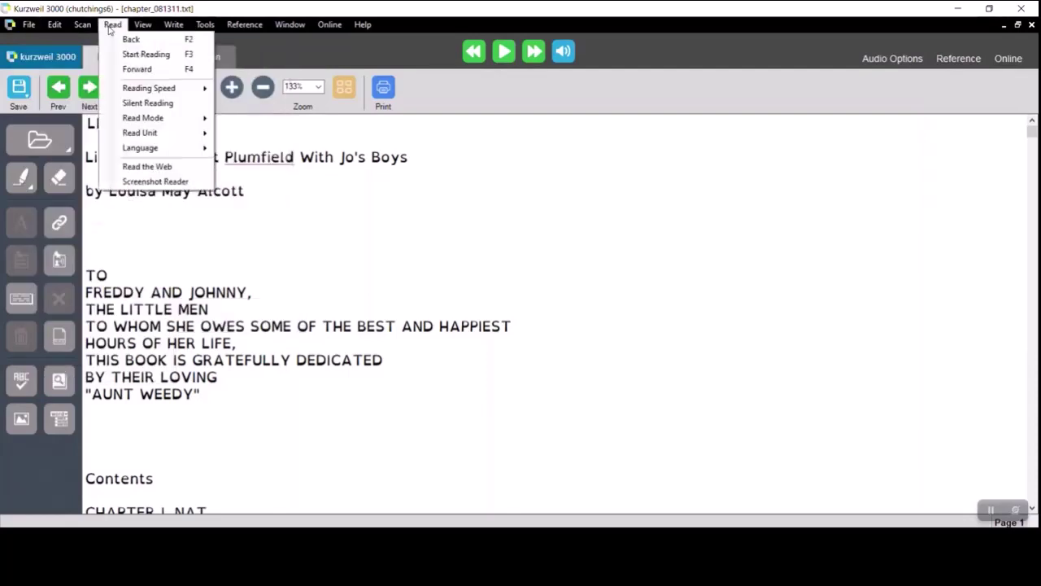
mouse_move(86, 26)
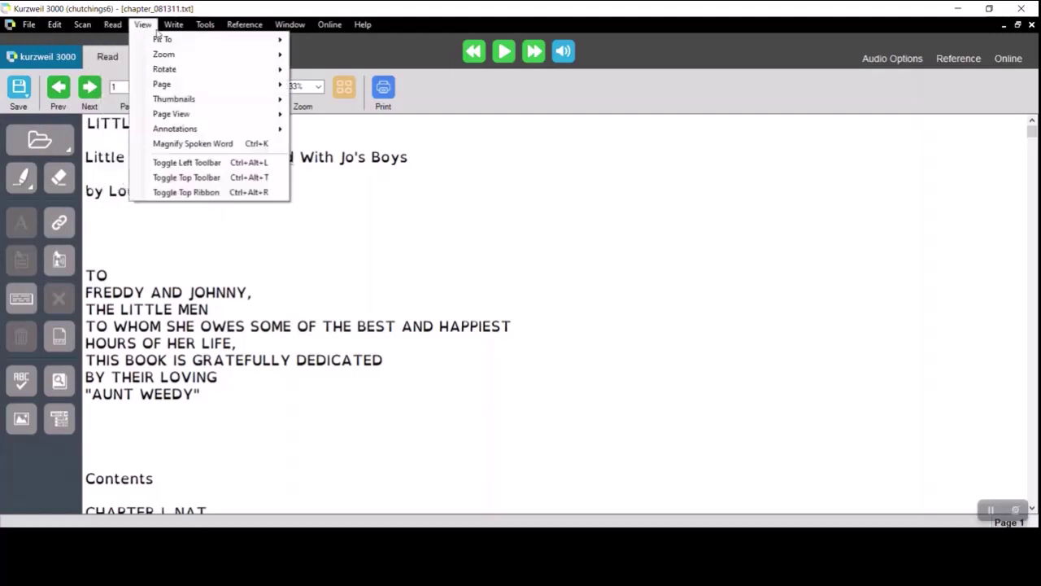
mouse_move(167, 33)
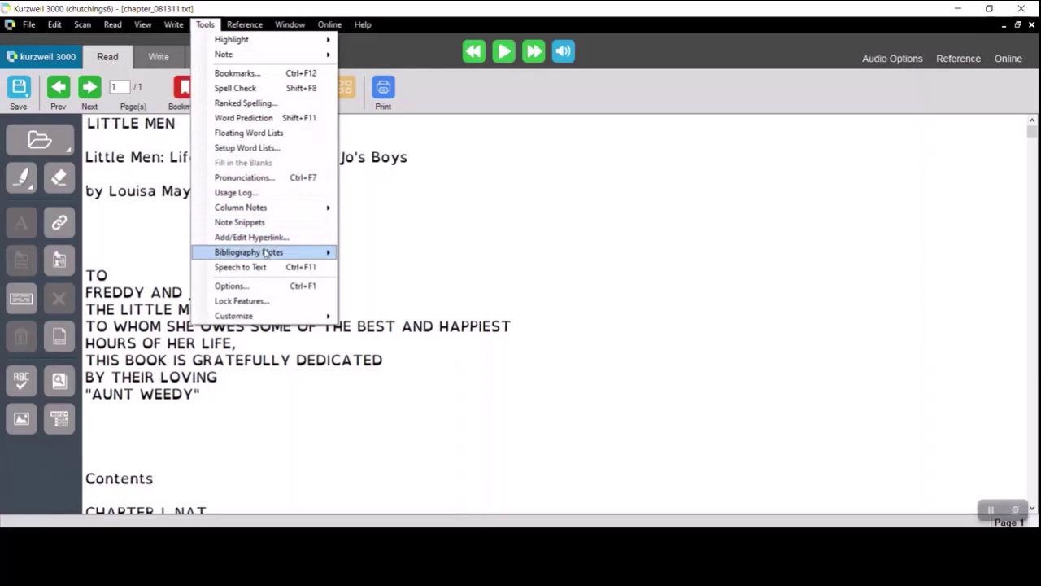
mouse_move(272, 254)
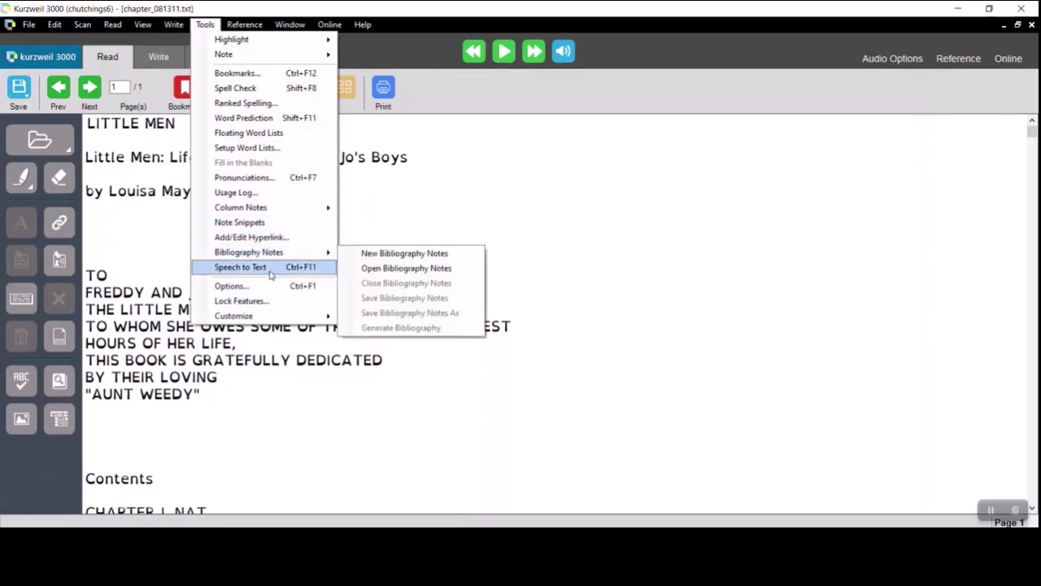
left_click(262, 286)
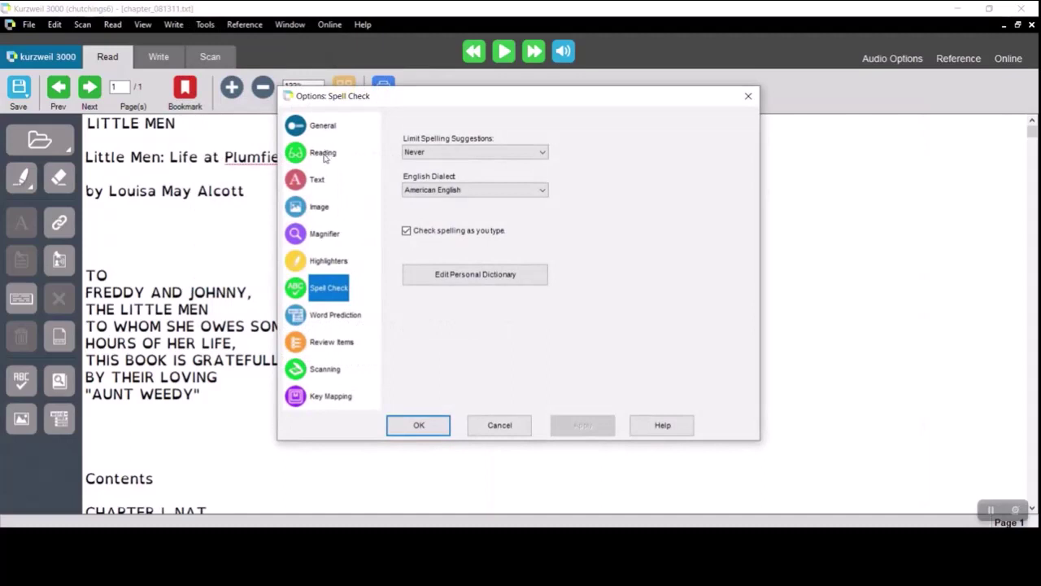
left_click(323, 154)
left_click(324, 234)
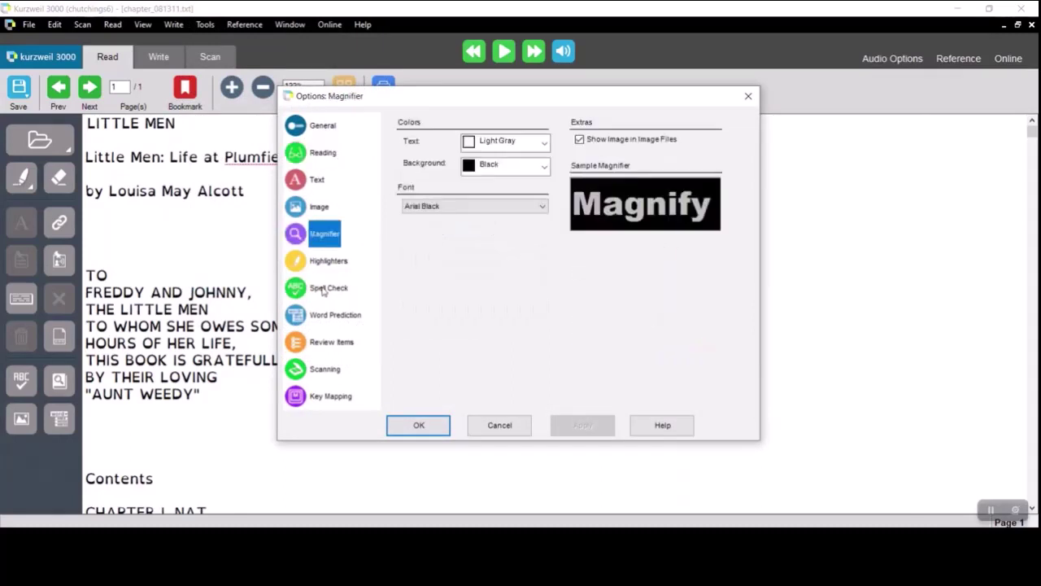
key("Return")
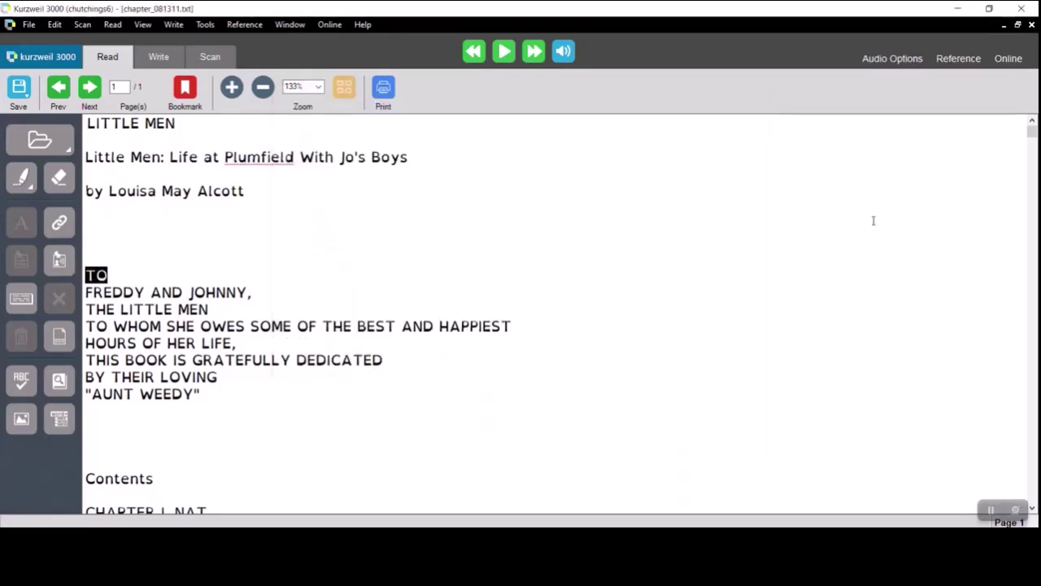